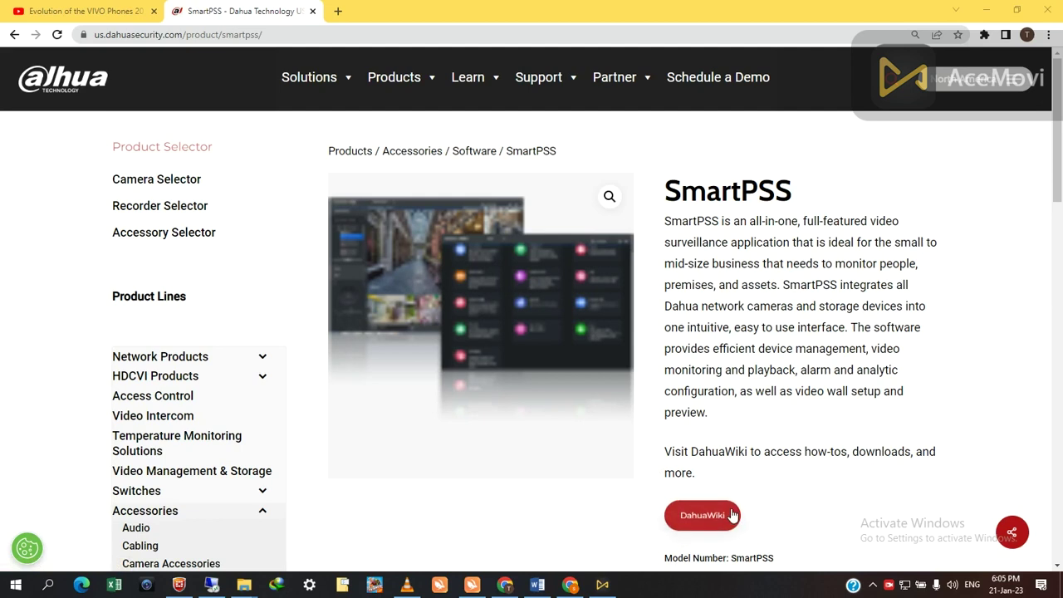
- Open the SmartPSS page on DahuaWiki and start the Windows download
click(698, 524)
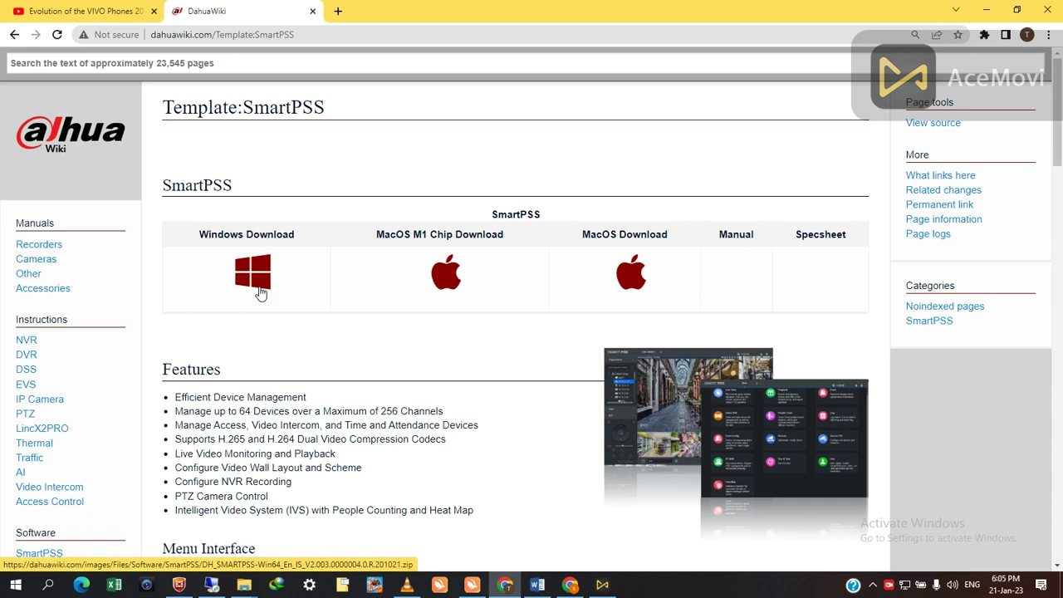
click(260, 293)
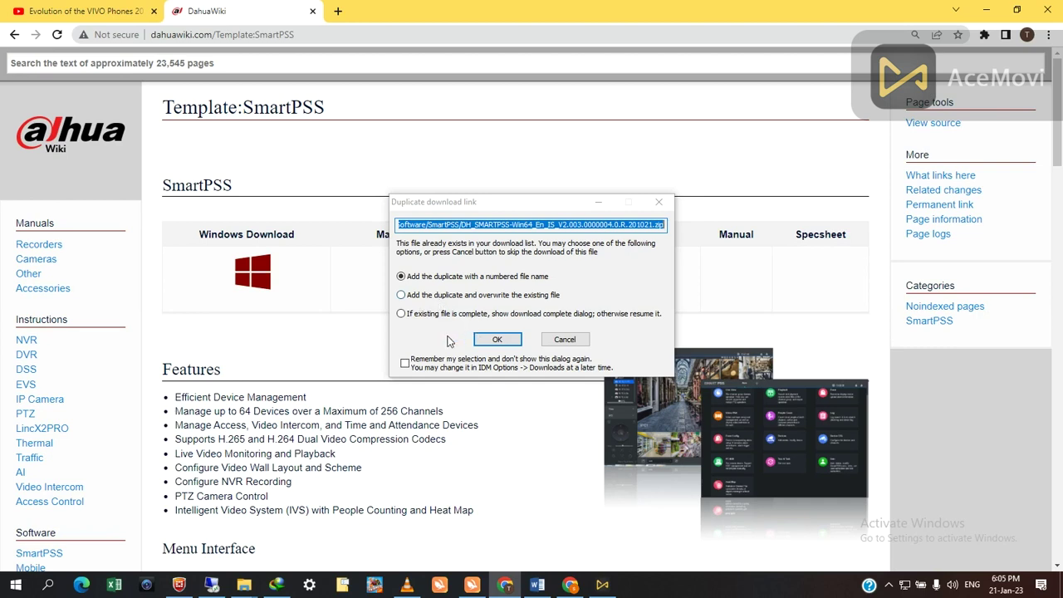
- Cancel the duplicate SmartPSS download in IDM and open the Downloads\Compressed folder
click(547, 343)
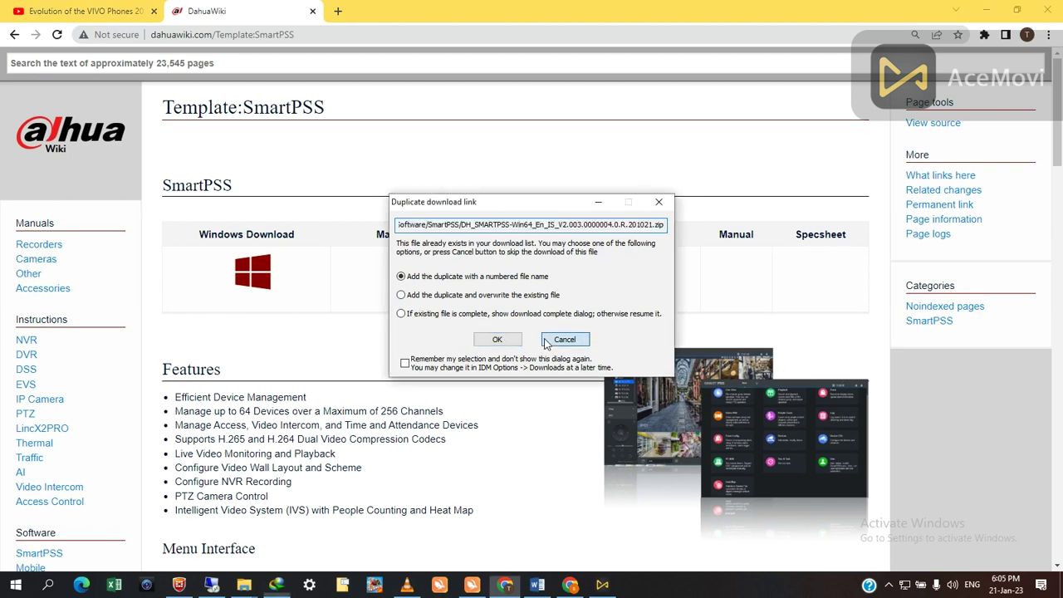
click(267, 284)
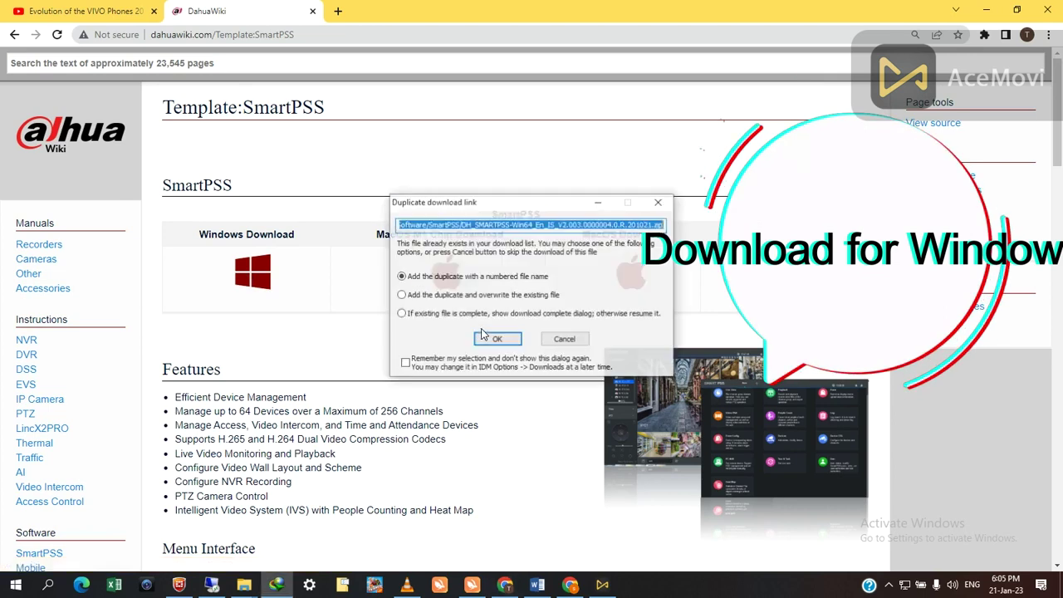
click(412, 299)
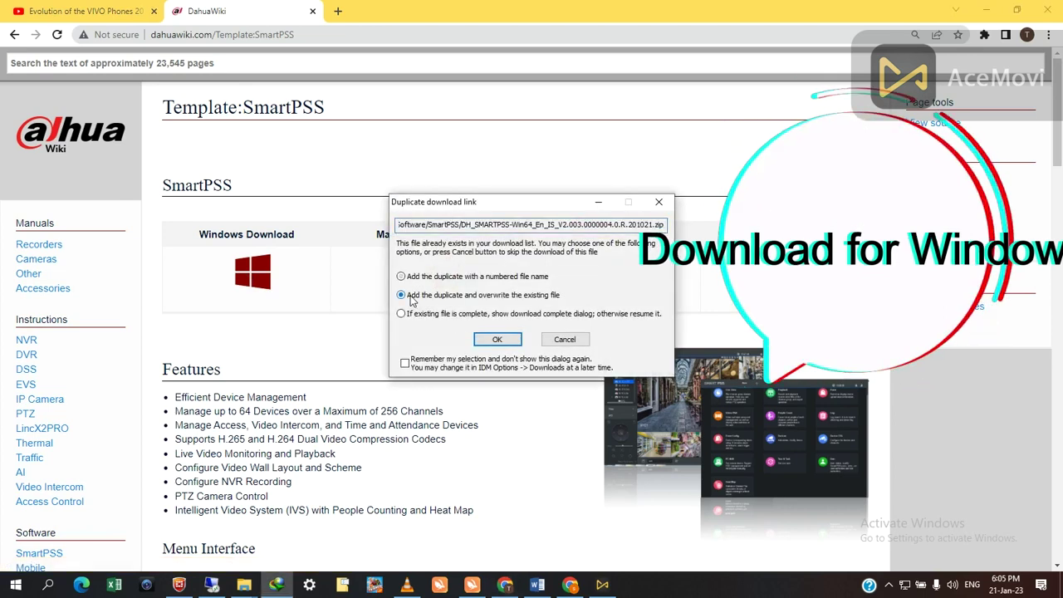
click(497, 340)
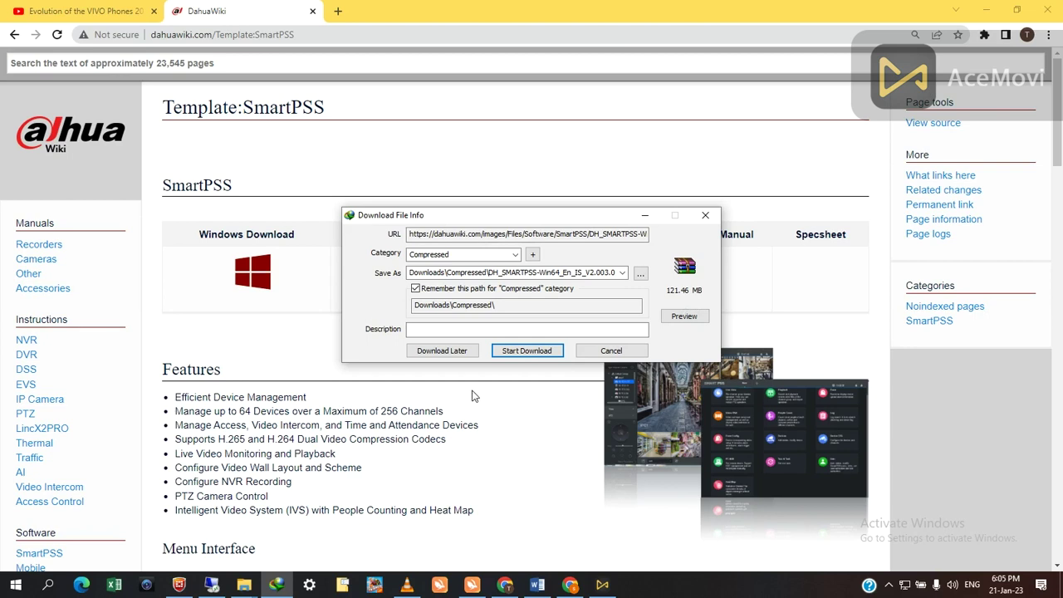
click(586, 356)
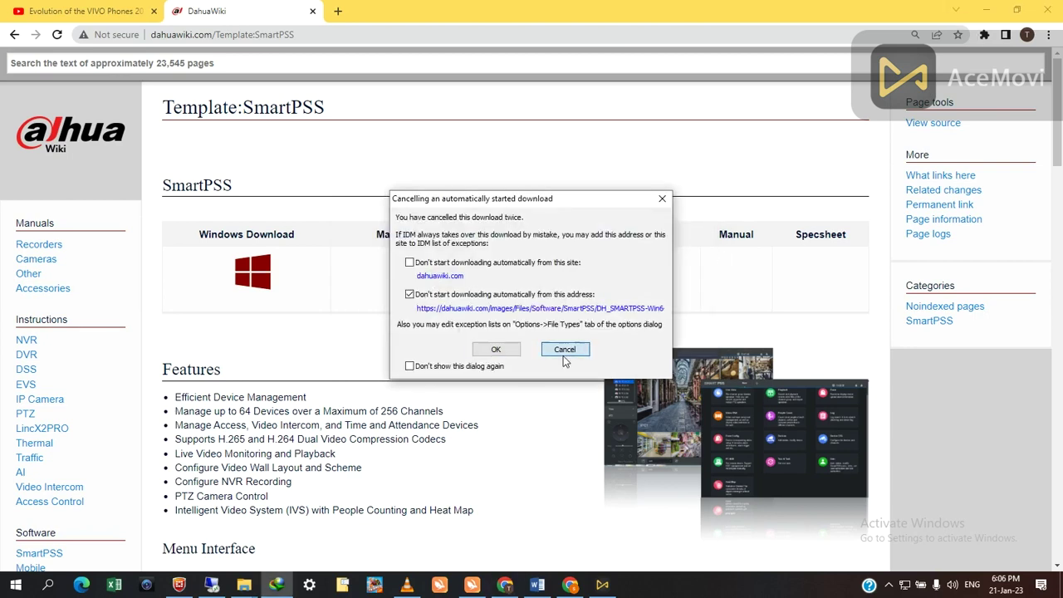
click(564, 350)
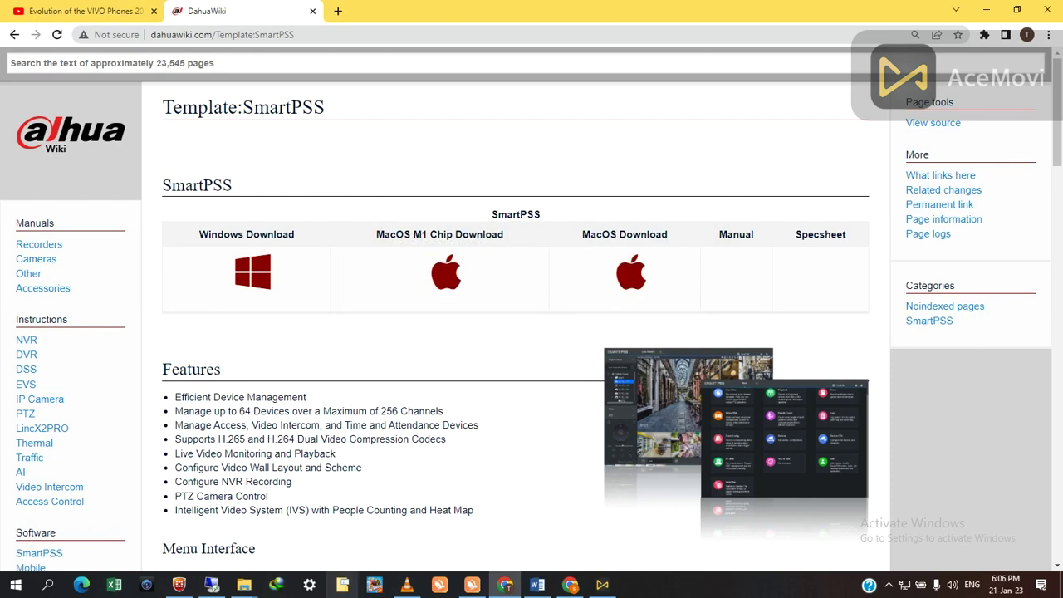
click(248, 588)
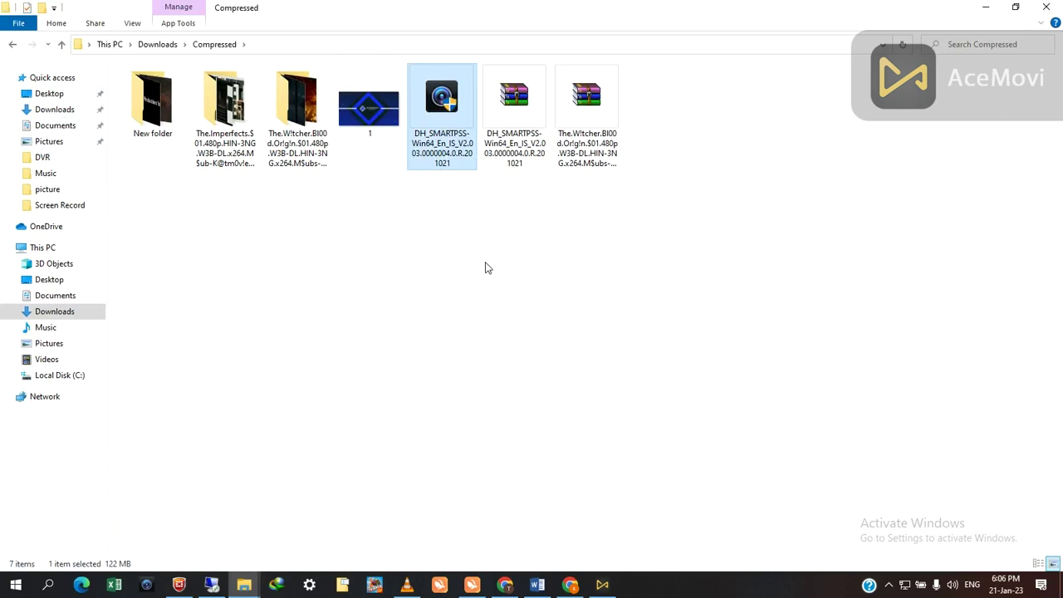
- Extract the DH_SMARTPSS archive into the Compressed folder with Extract Here
click(515, 131)
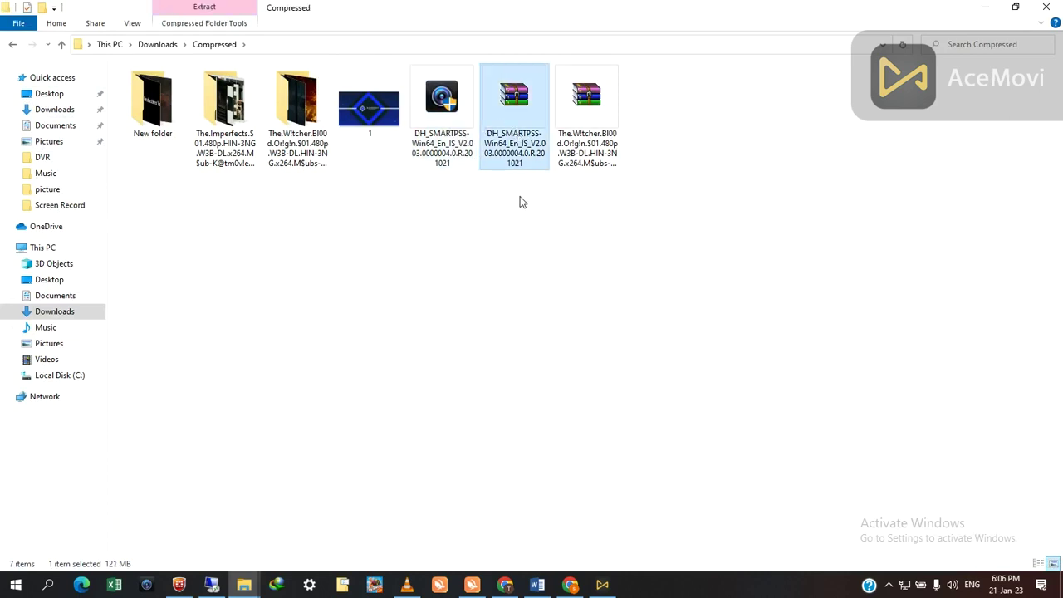
click(504, 135)
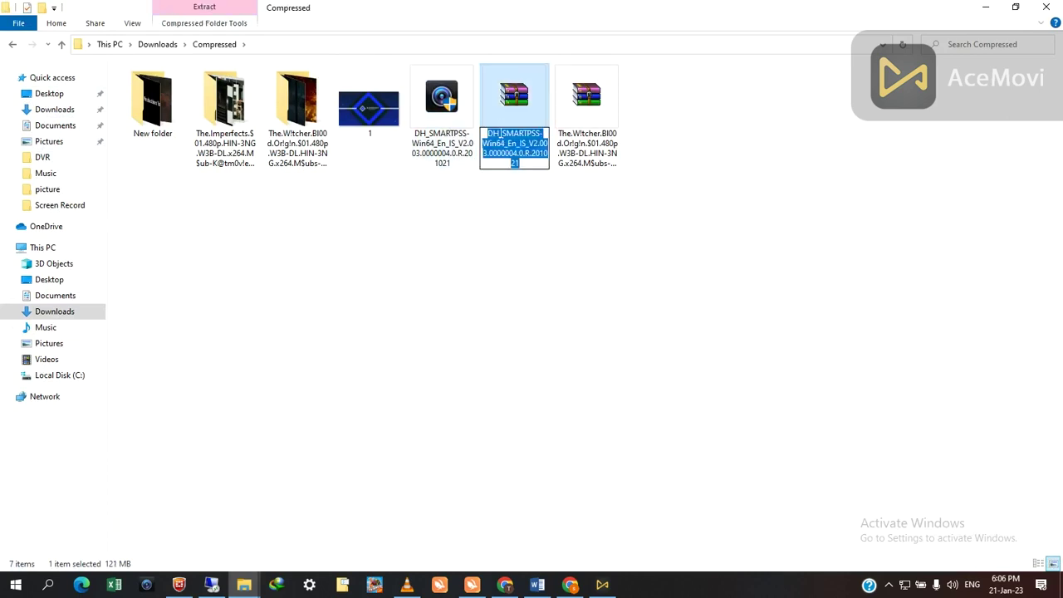
click(500, 109)
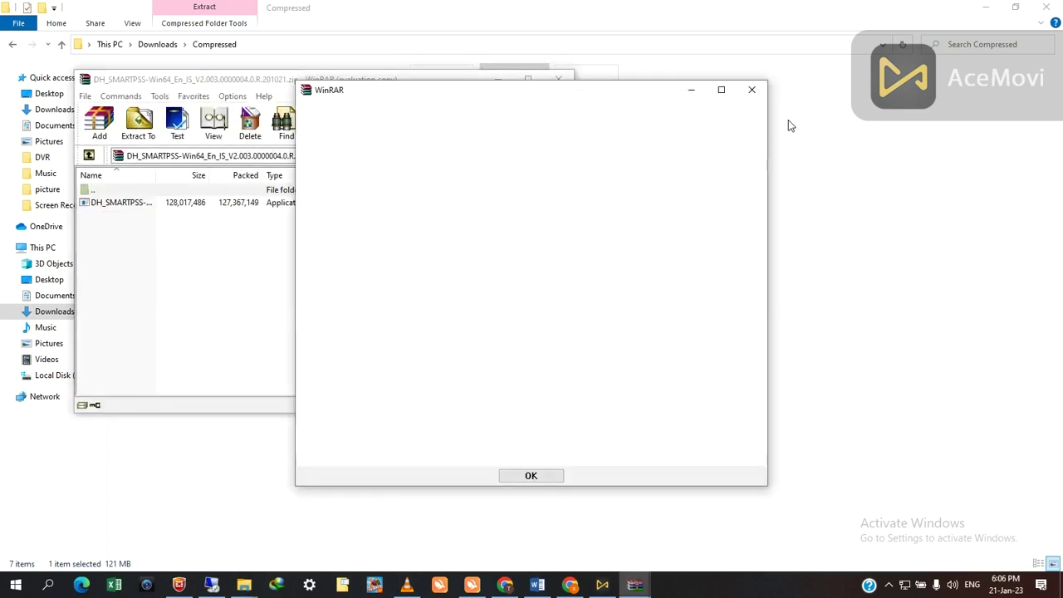
click(752, 89)
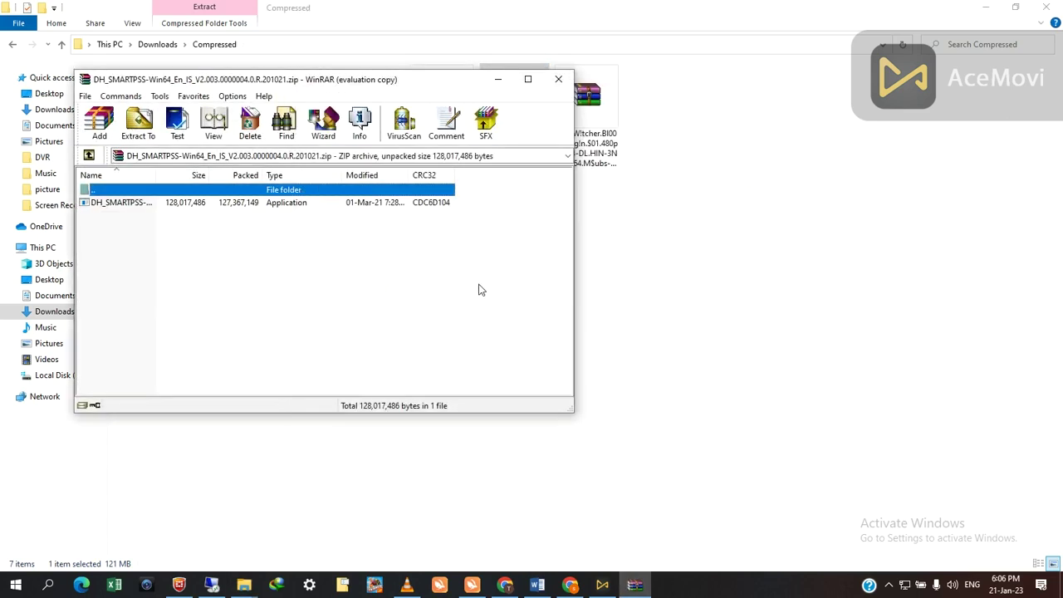
click(559, 79)
right_click(503, 101)
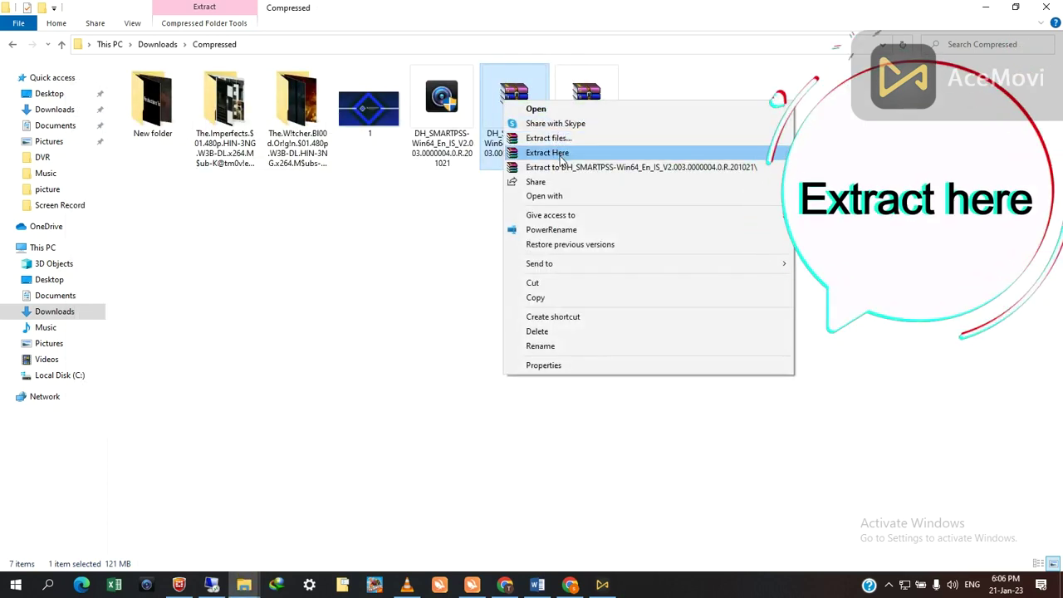
click(432, 148)
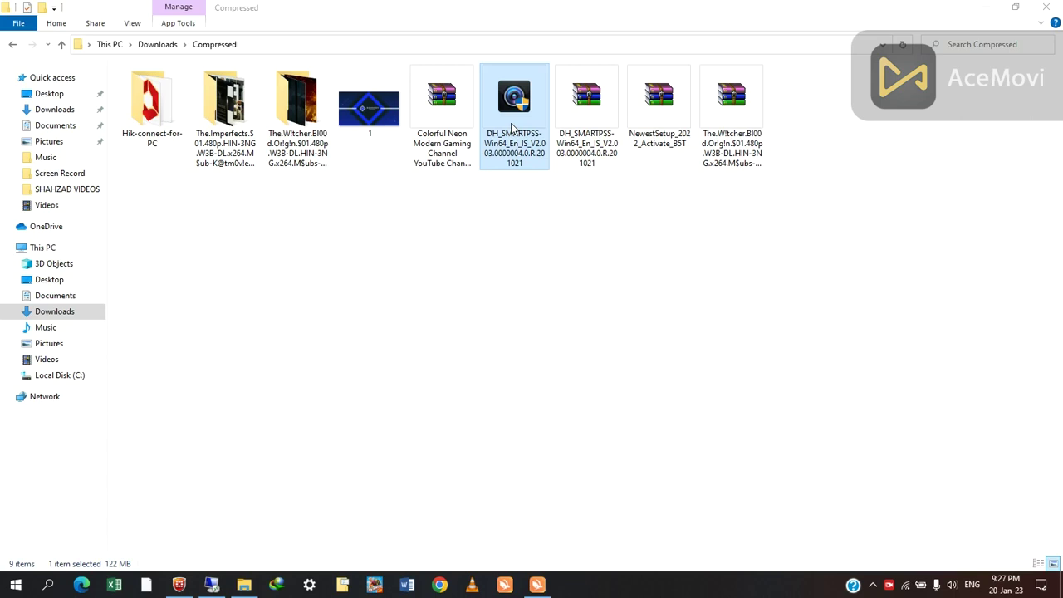
- Run the SmartPSS installer, accept the license, and install to the default Program Files path
double_click(513, 127)
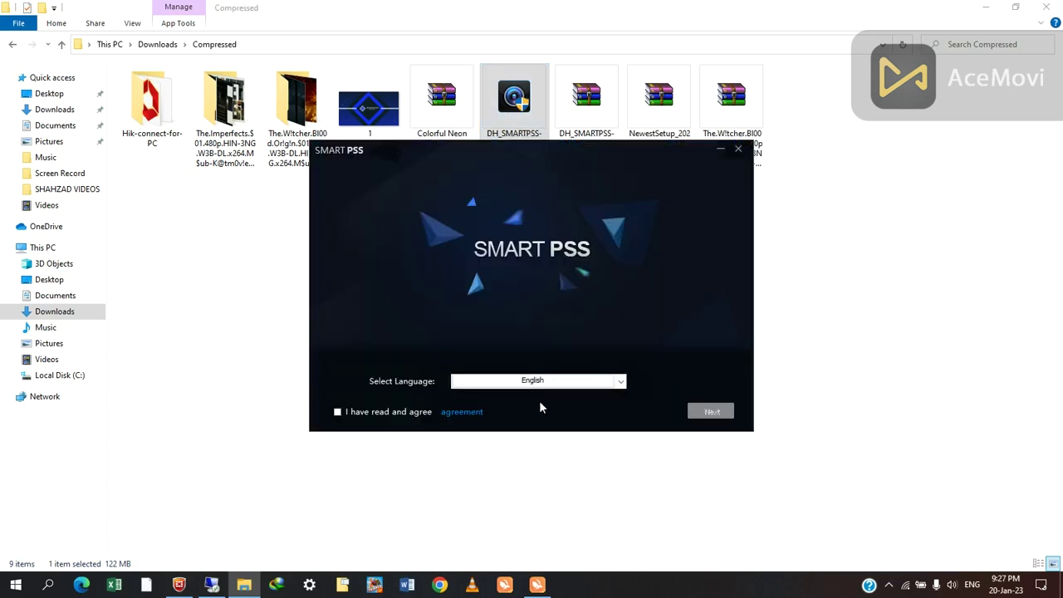
click(353, 415)
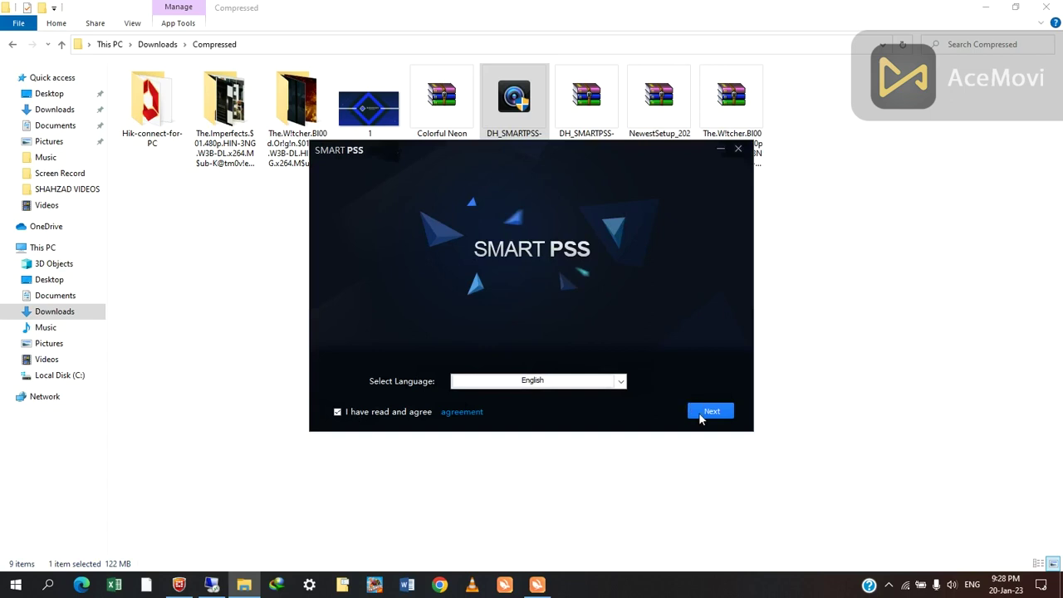
click(706, 412)
click(737, 415)
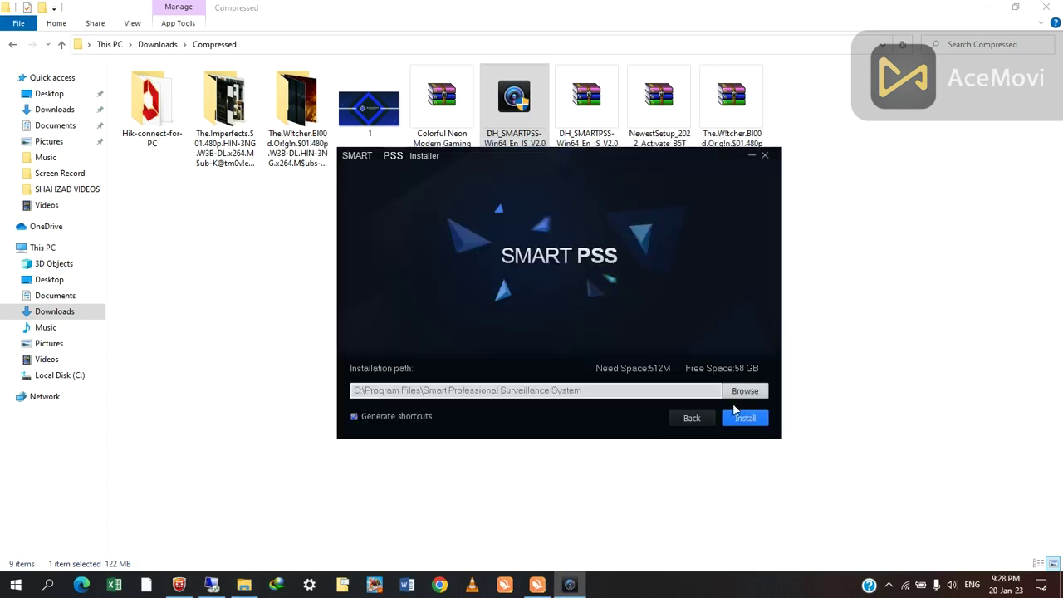
click(747, 418)
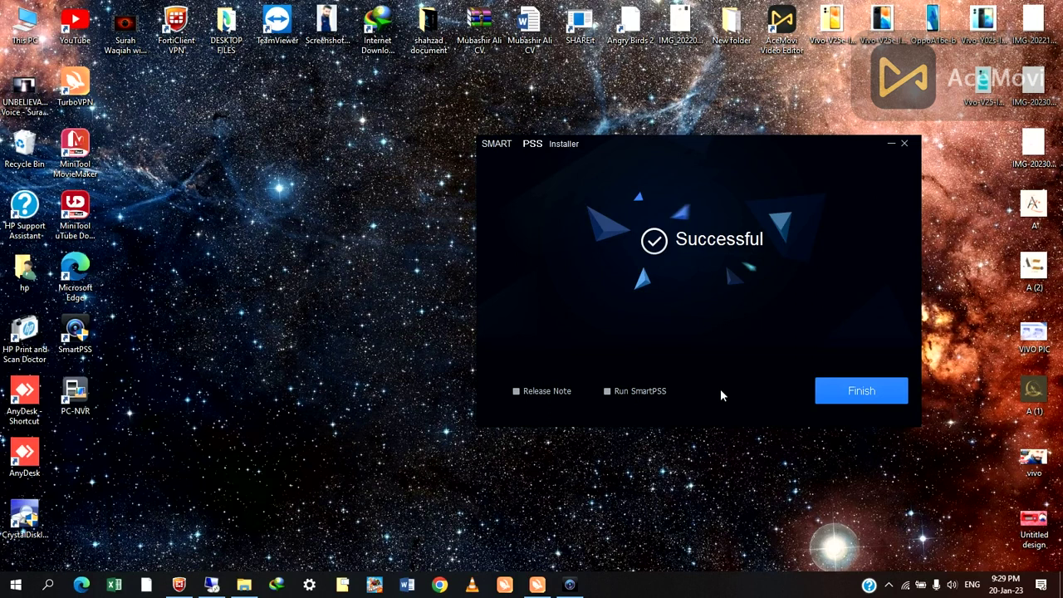
- Finish the installer and launch SmartPSS from its desktop shortcut to reach Initialization
click(854, 392)
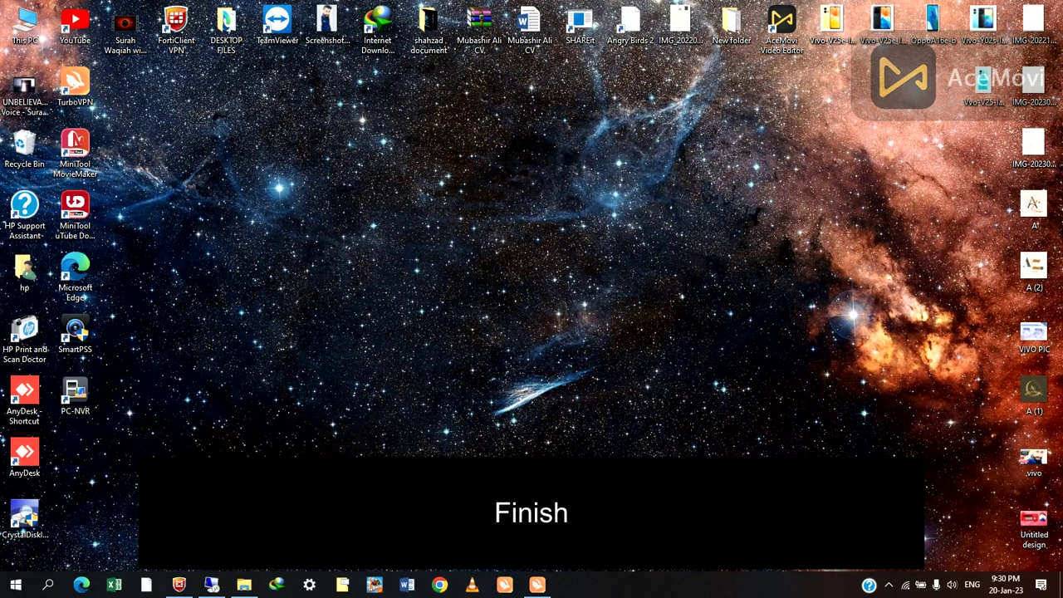
double_click(85, 347)
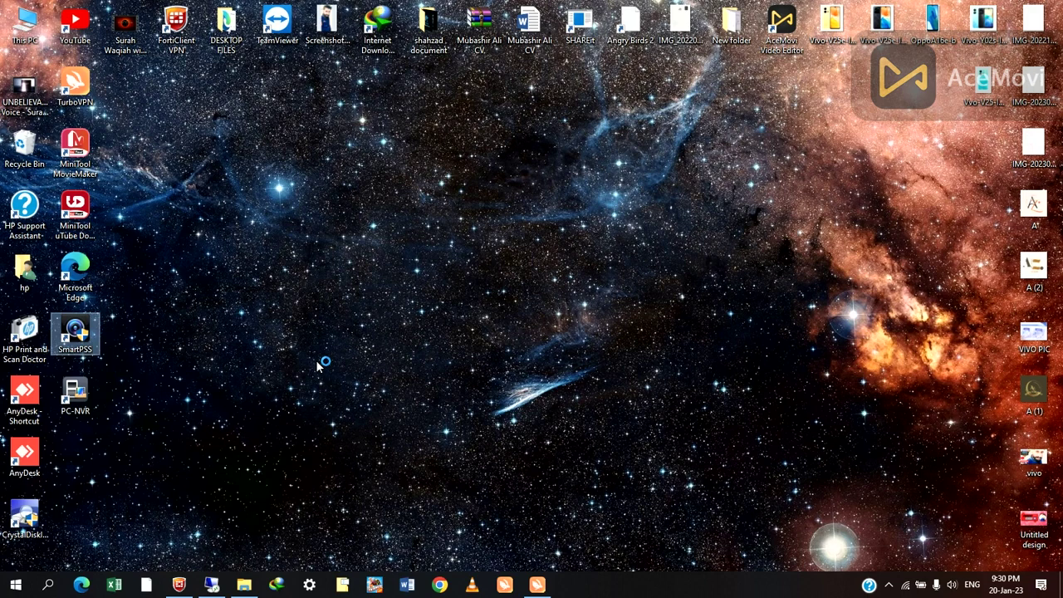
click(319, 366)
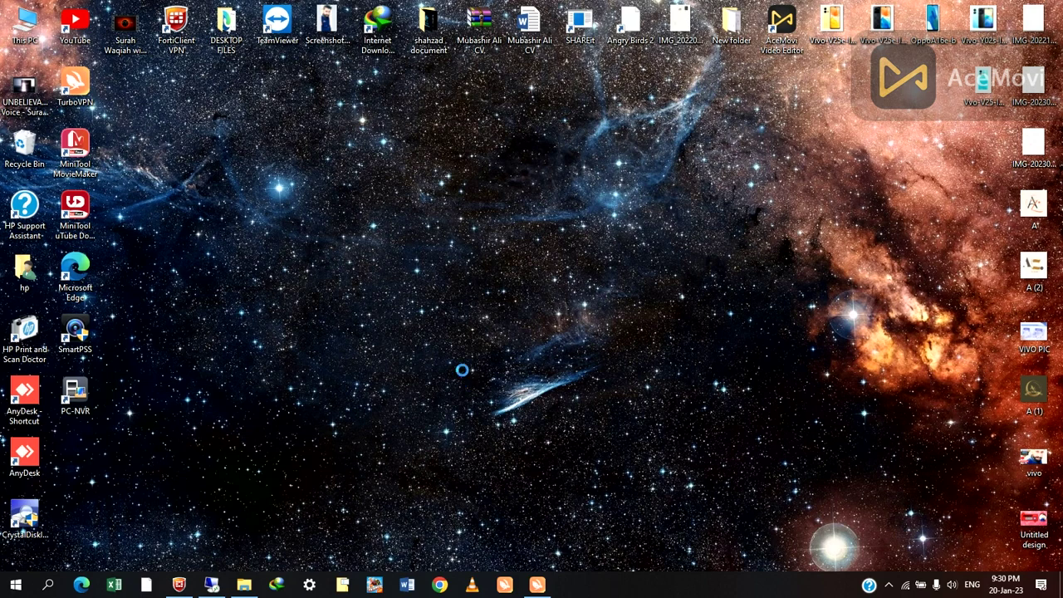
click(526, 251)
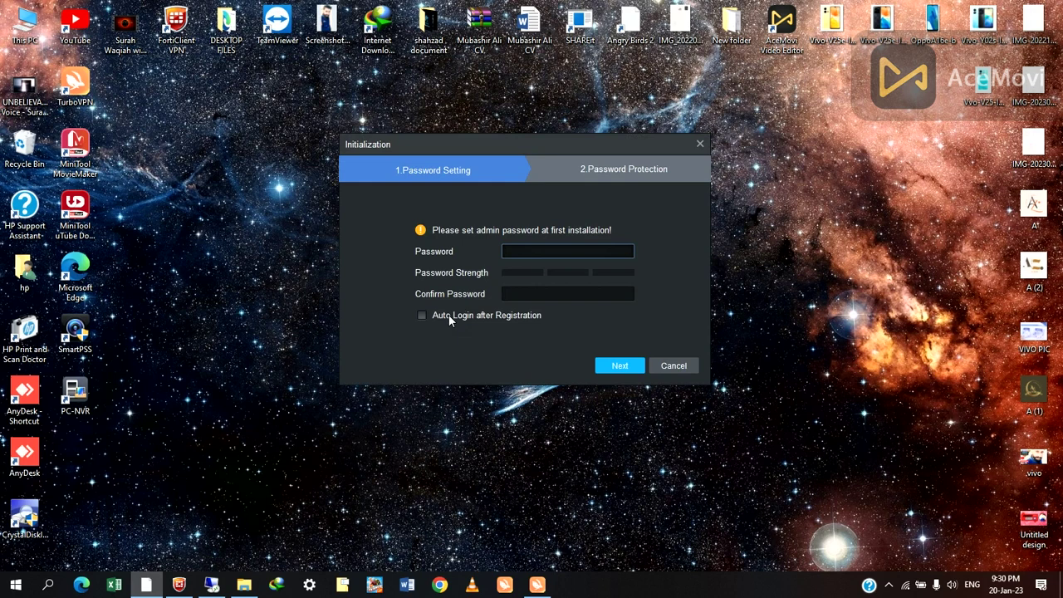
- Enable Auto Login after Registration, then enter and confirm the admin password
click(430, 317)
text(12345)
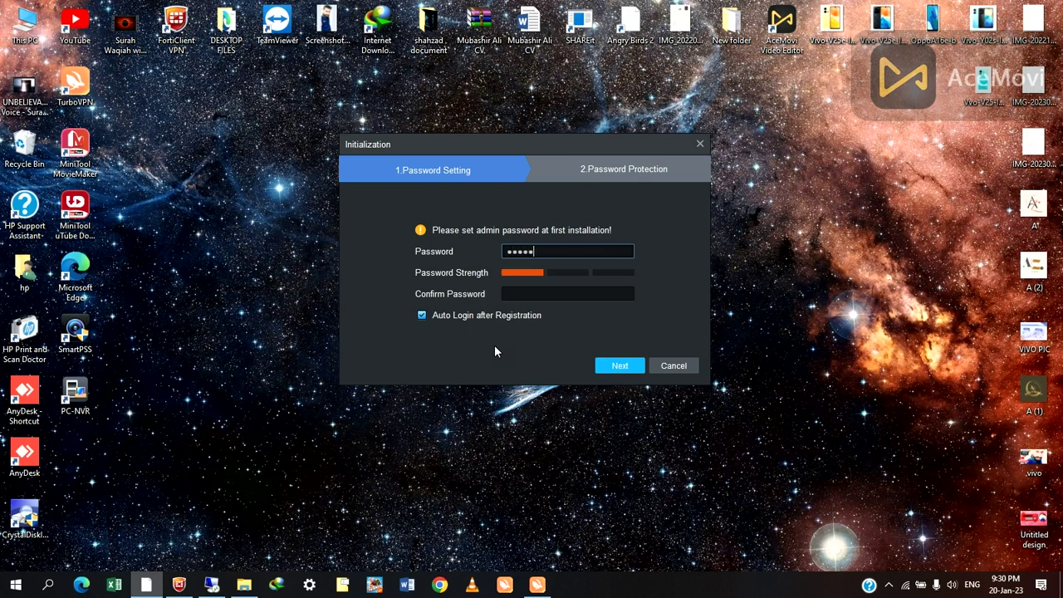
text(678)
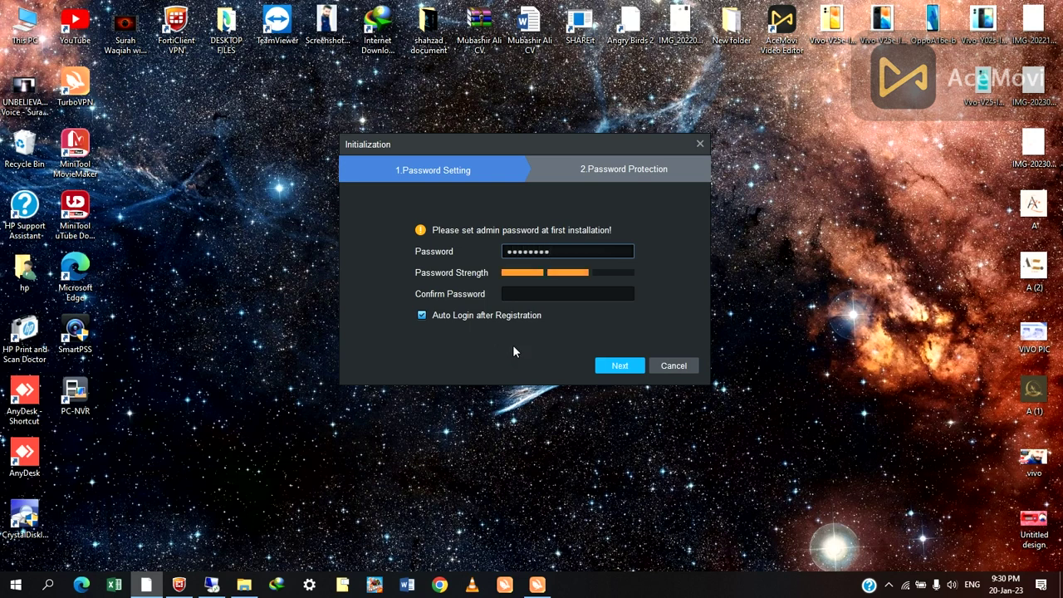
key(Tab)
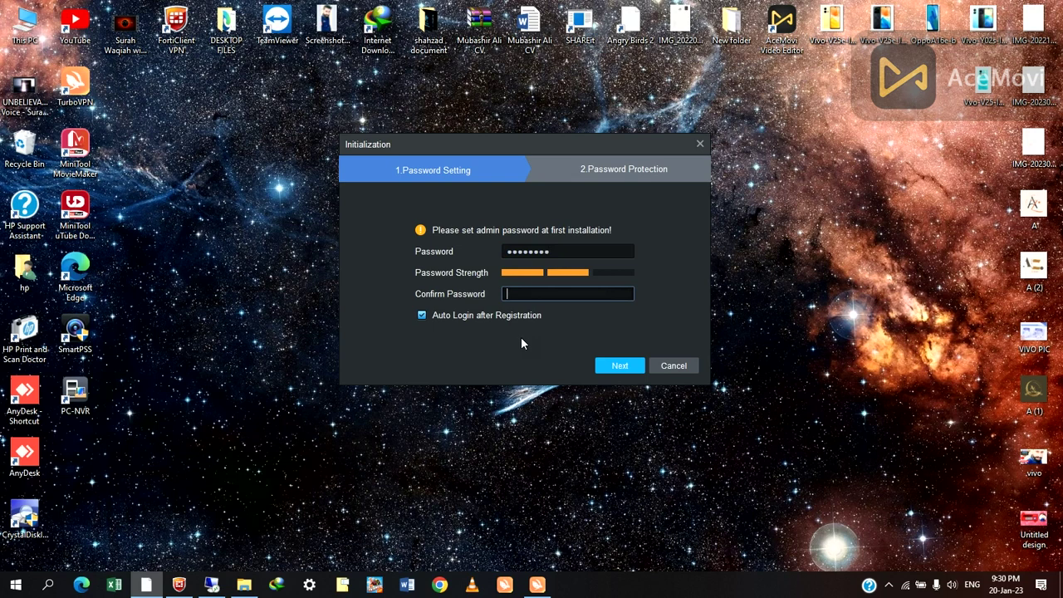
text(1)
text(*******)
- Choose the nickname question as security Question 1 and enter its answer
click(615, 367)
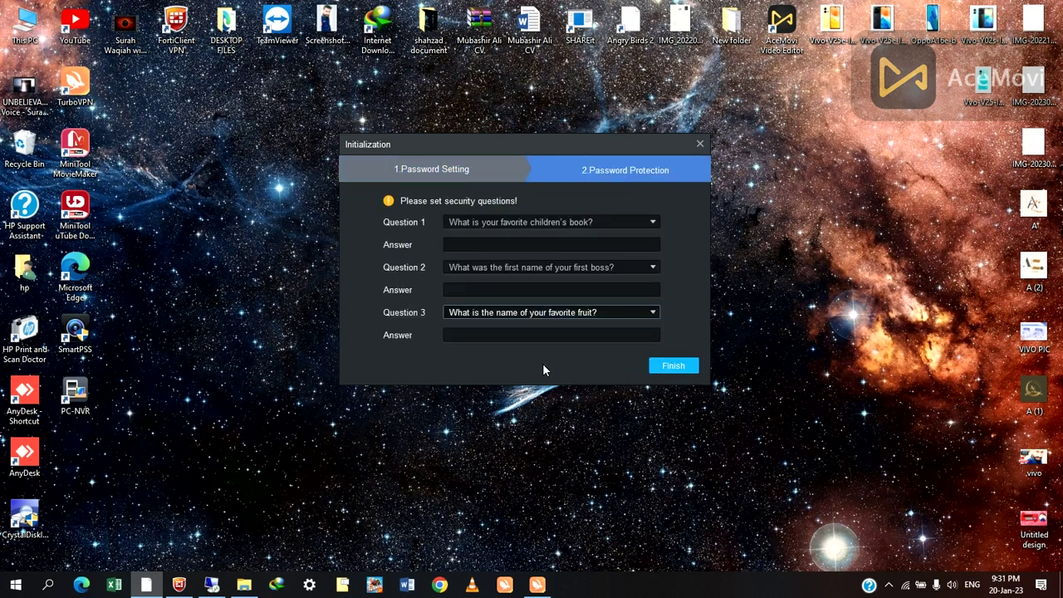
click(673, 365)
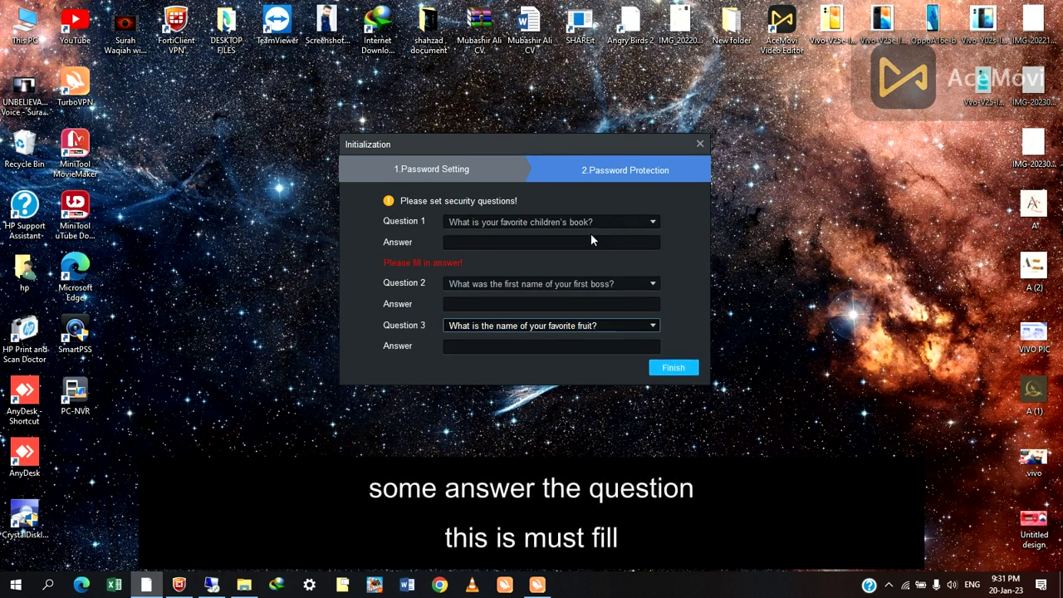
click(631, 219)
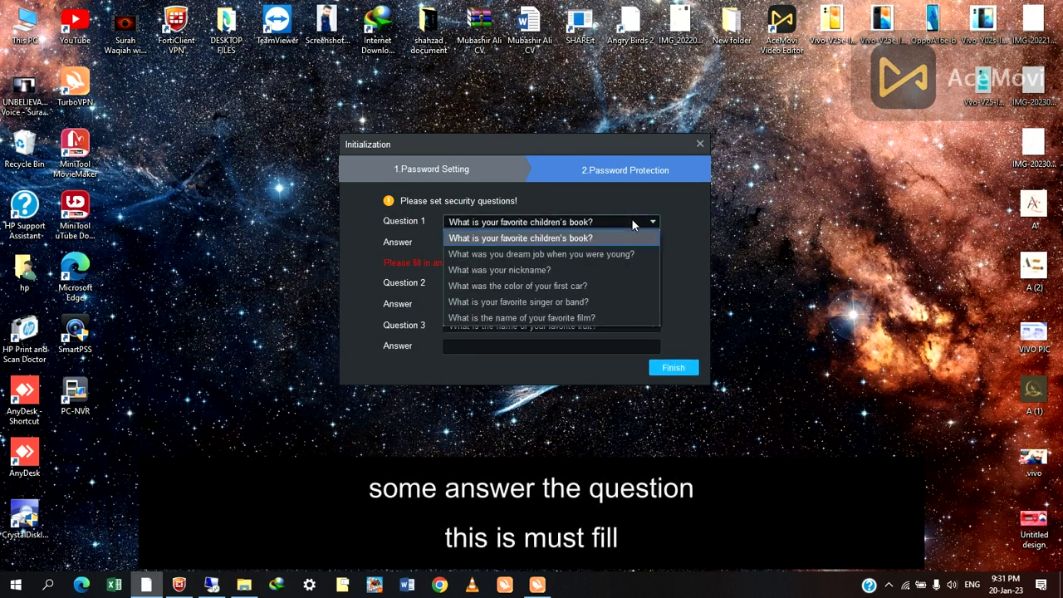
click(546, 240)
click(570, 224)
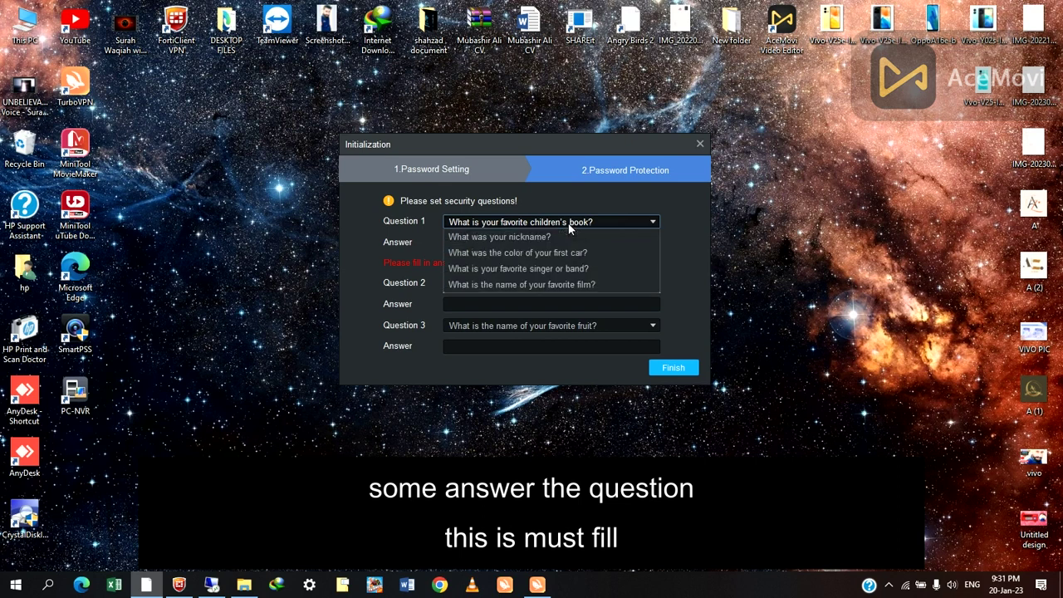
click(547, 272)
click(509, 242)
text(she)
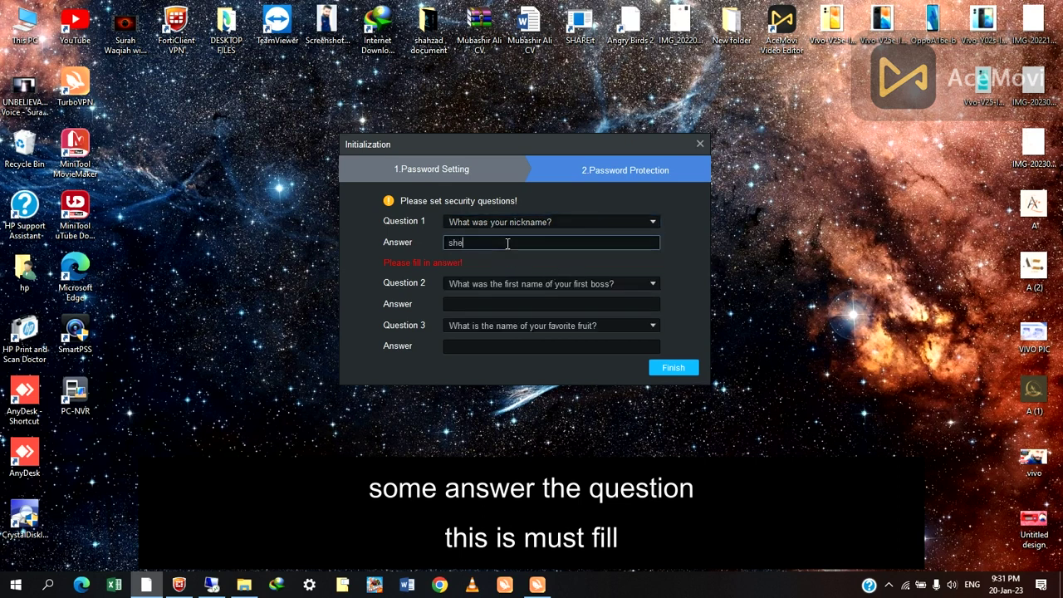
text(zi)
- Answer the first-boss and favorite-fruit questions, then finish initialization
click(494, 283)
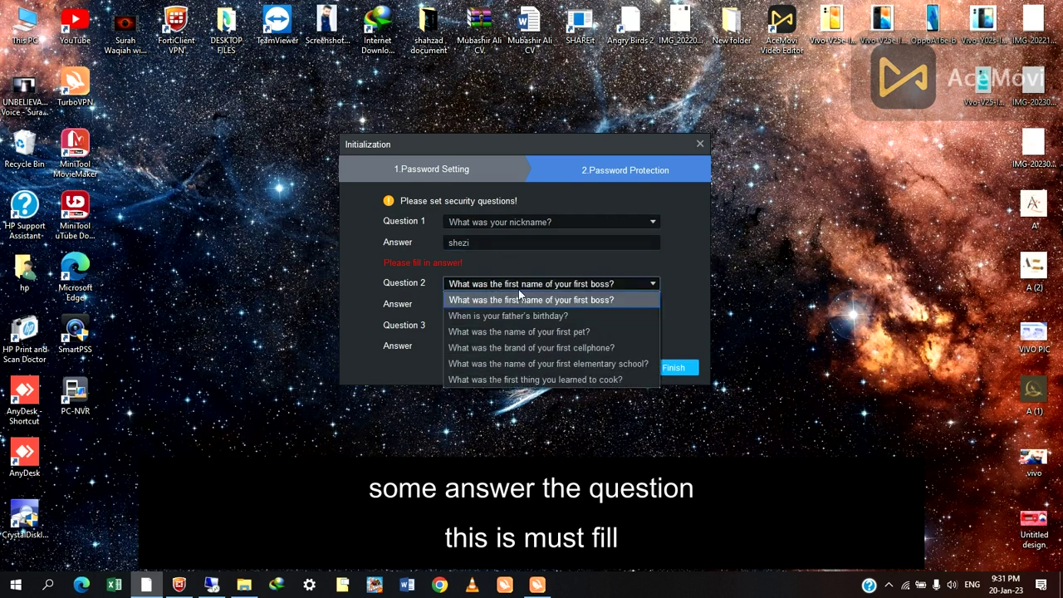
click(590, 301)
click(480, 306)
text(mk)
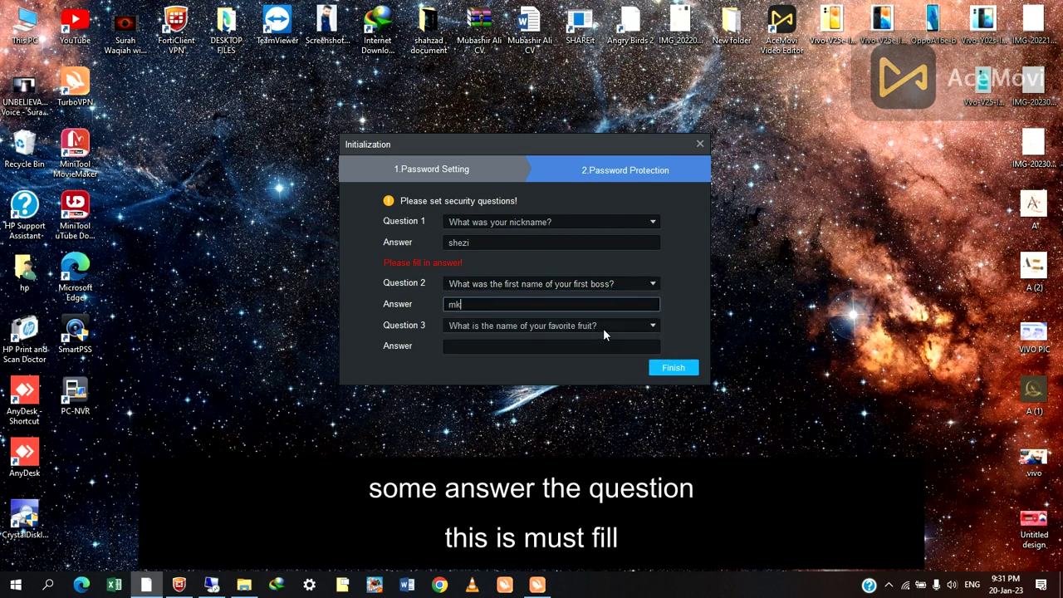
click(607, 326)
click(607, 325)
click(570, 344)
text(apple)
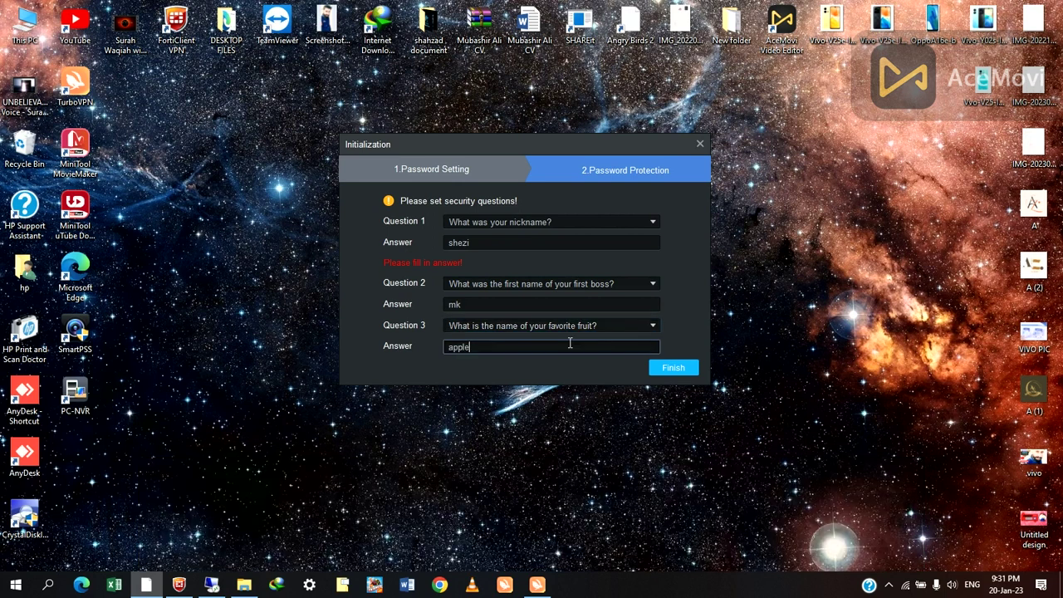
click(674, 368)
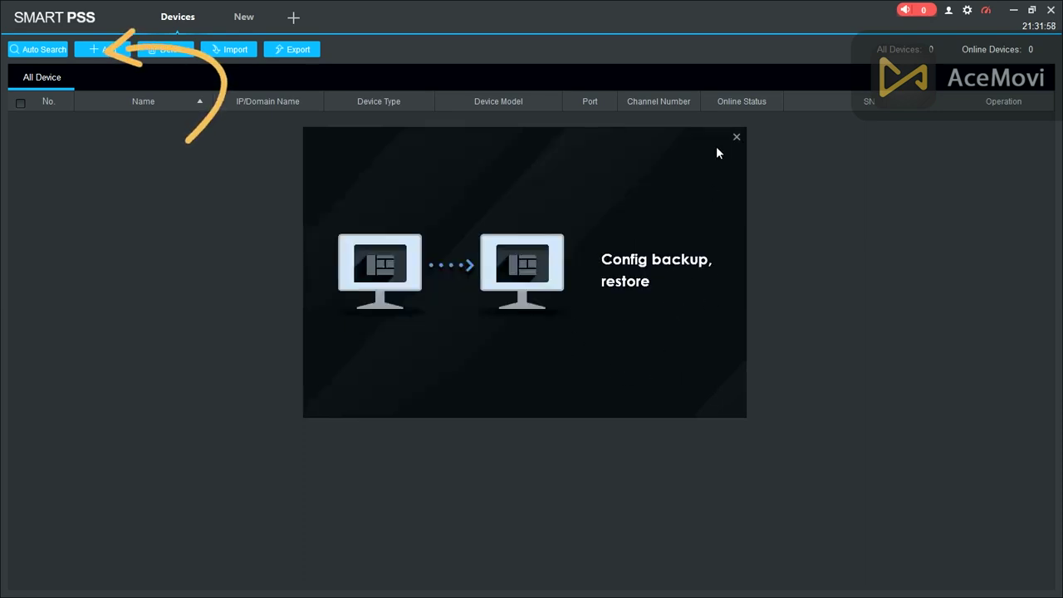
- Close the Config backup intro popup and open the Manual Add device dialog
click(736, 138)
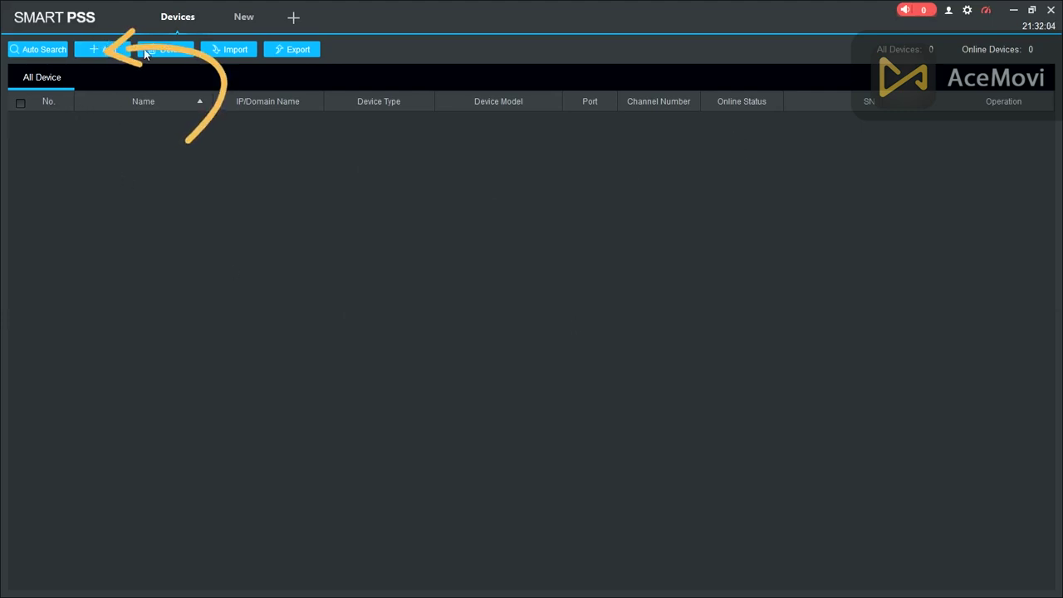
click(96, 48)
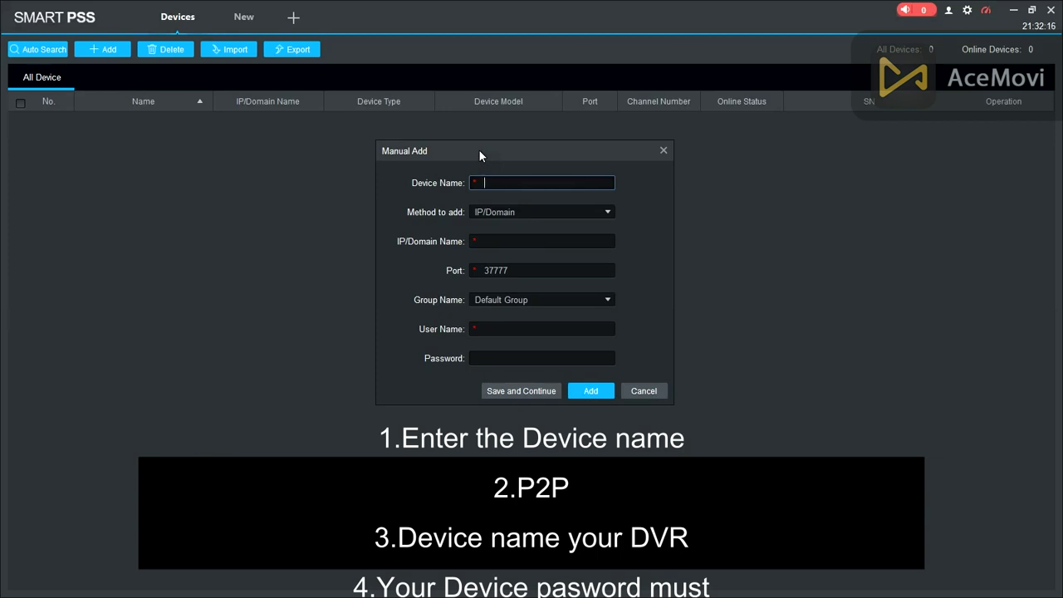
- Name the device 'az traders' and set the add method to SN (P2P)
text(az traders)
click(604, 213)
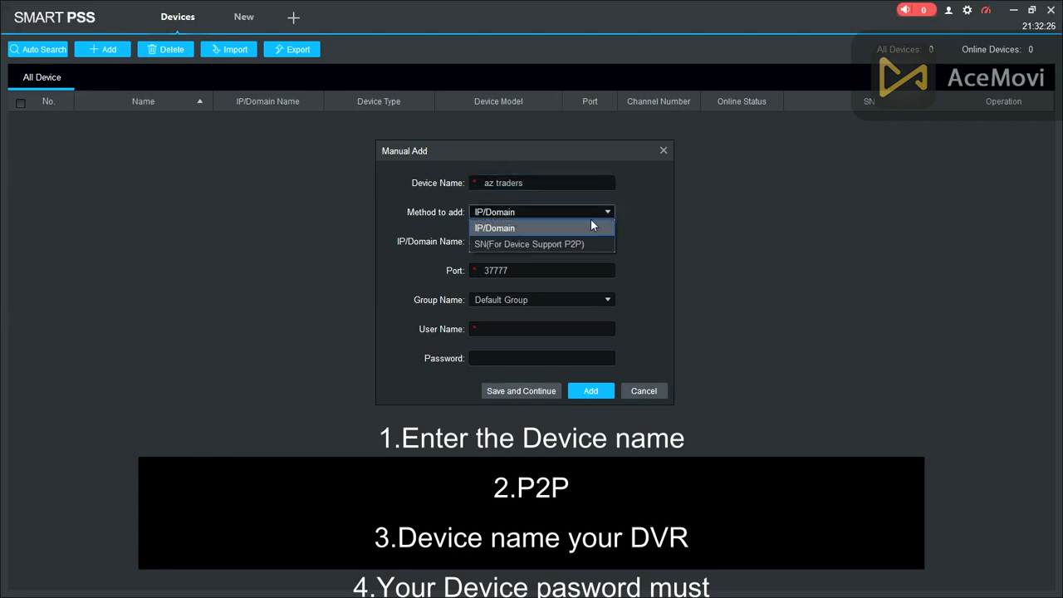
click(584, 241)
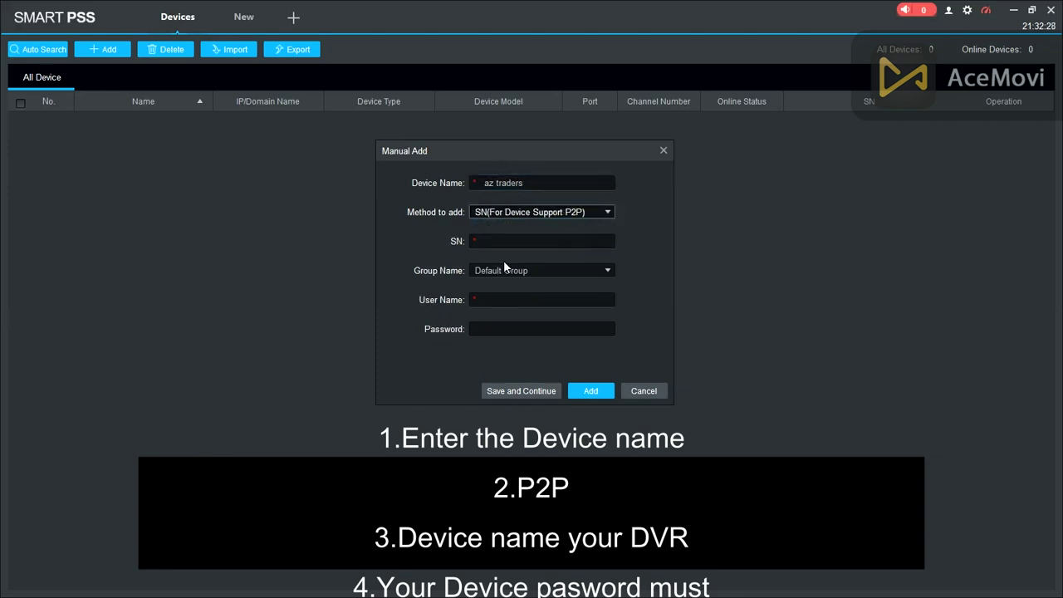
- Enter the DVR's serial number in the SN field, correcting typos
click(515, 236)
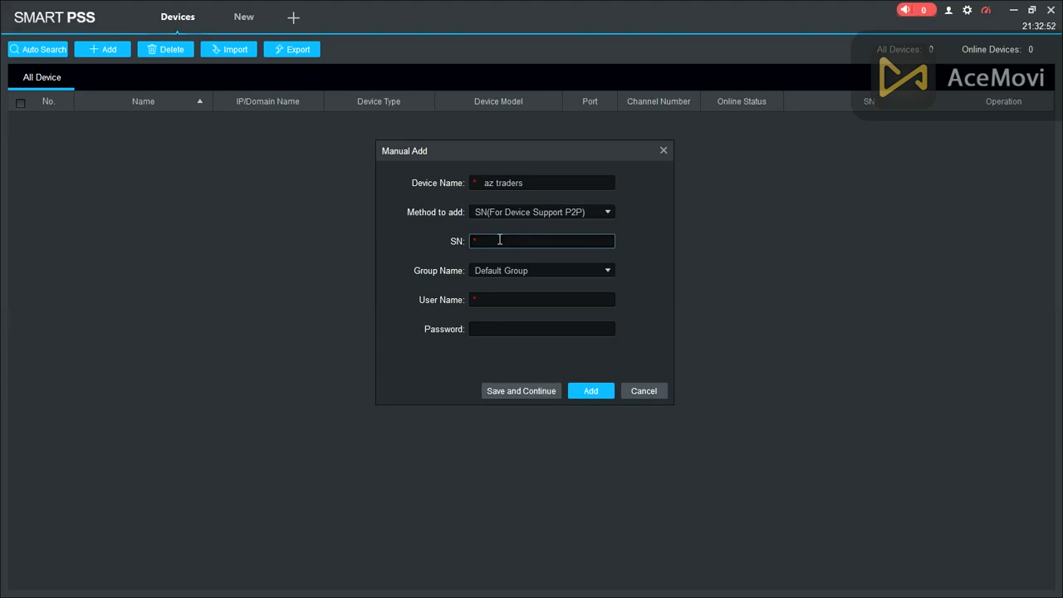
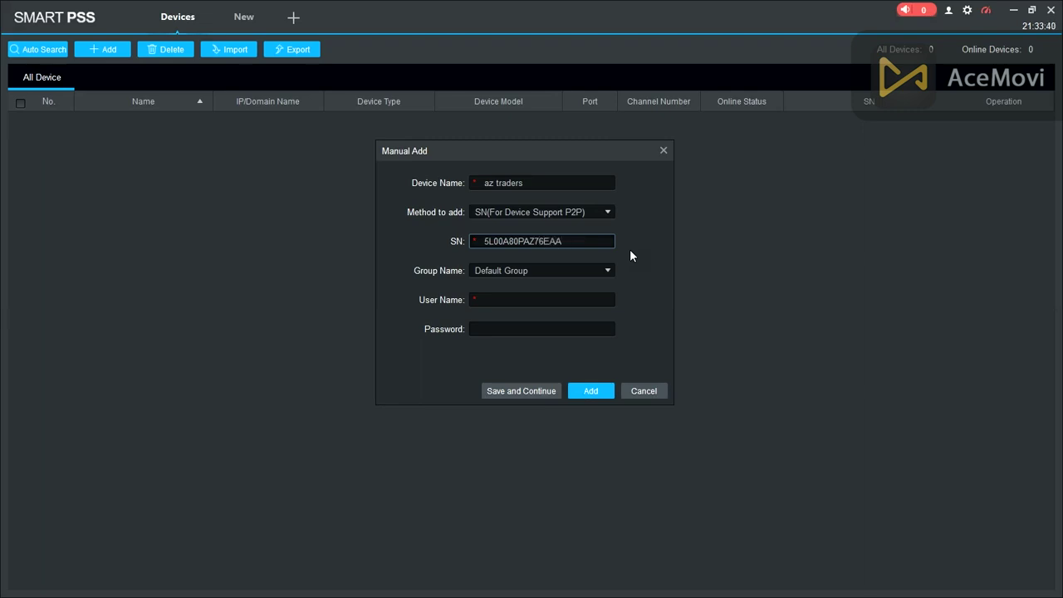
- Enter the device user name and password, save az traders, and close Manual Add
click(512, 300)
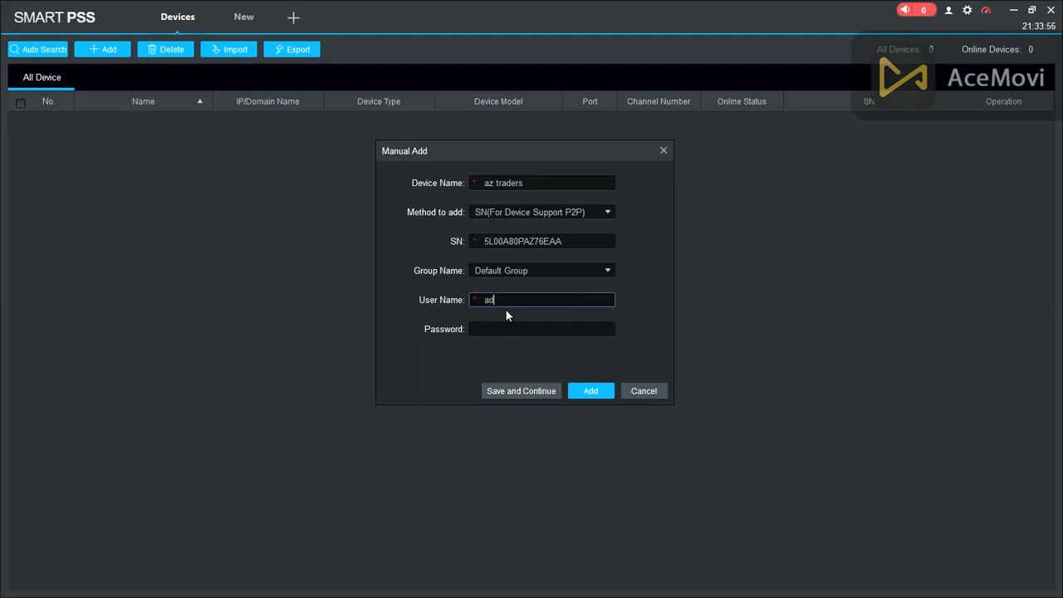
click(503, 328)
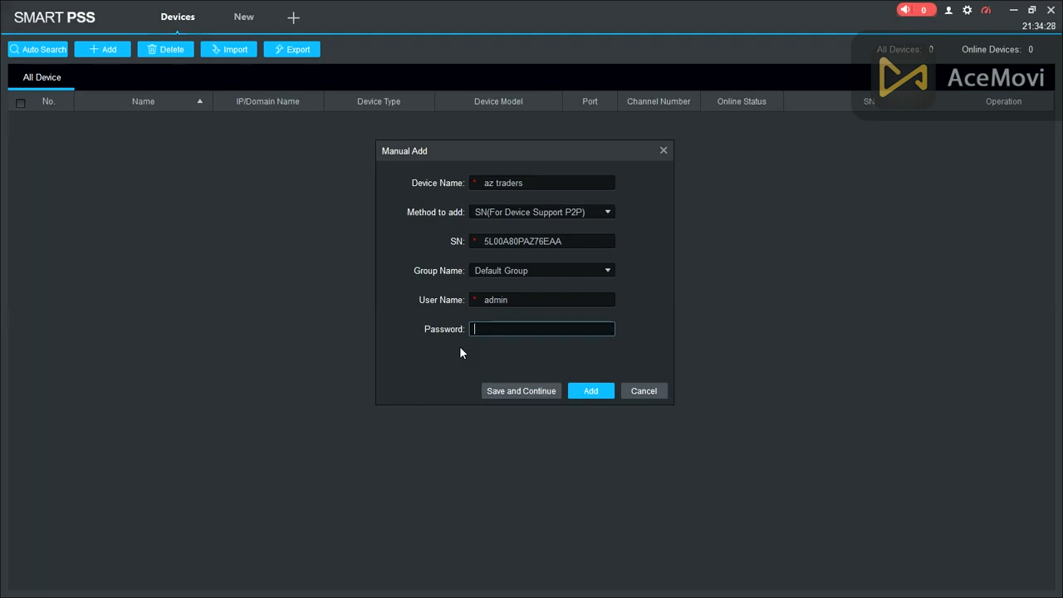
text(admin123)
click(529, 391)
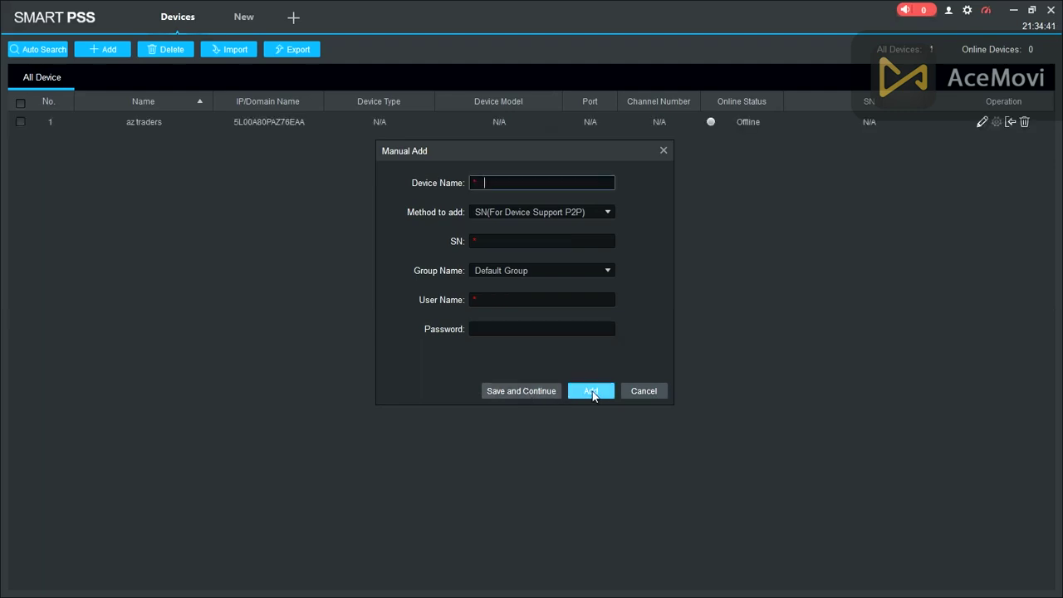
click(643, 391)
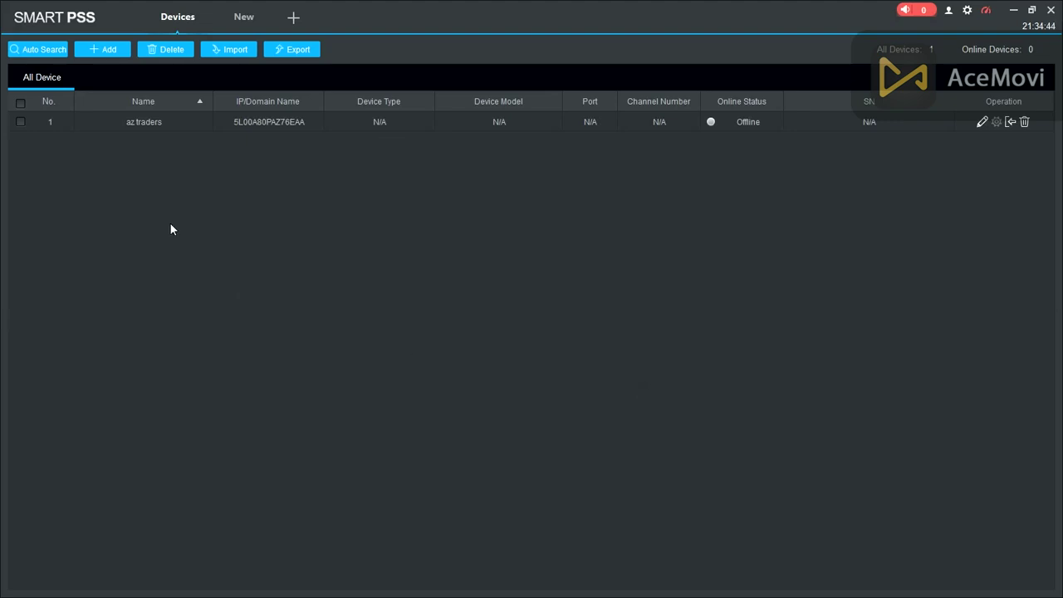
- Select az traders and review its device settings without making changes
click(128, 122)
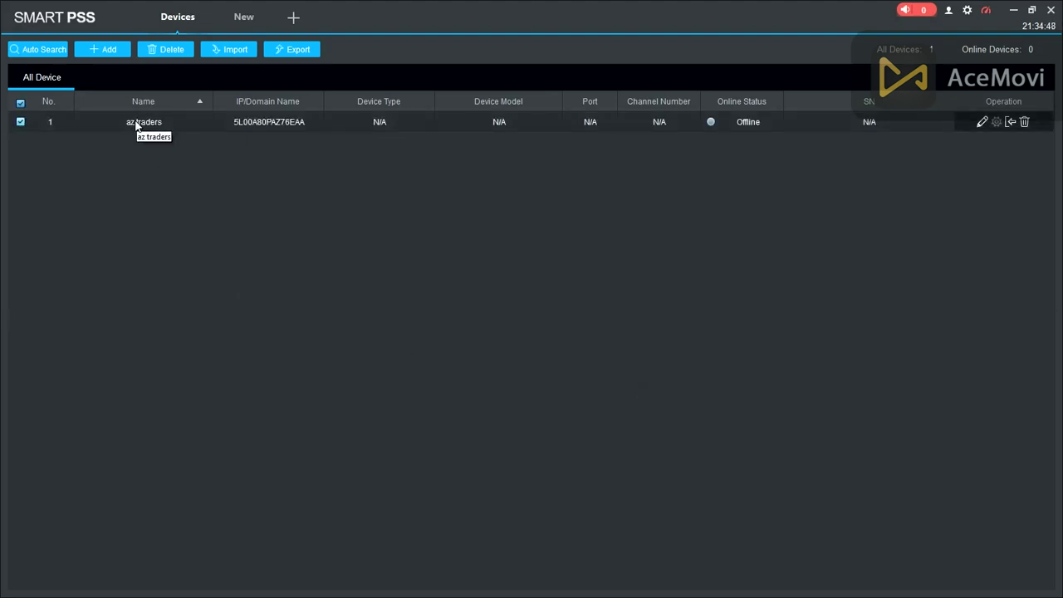
double_click(151, 122)
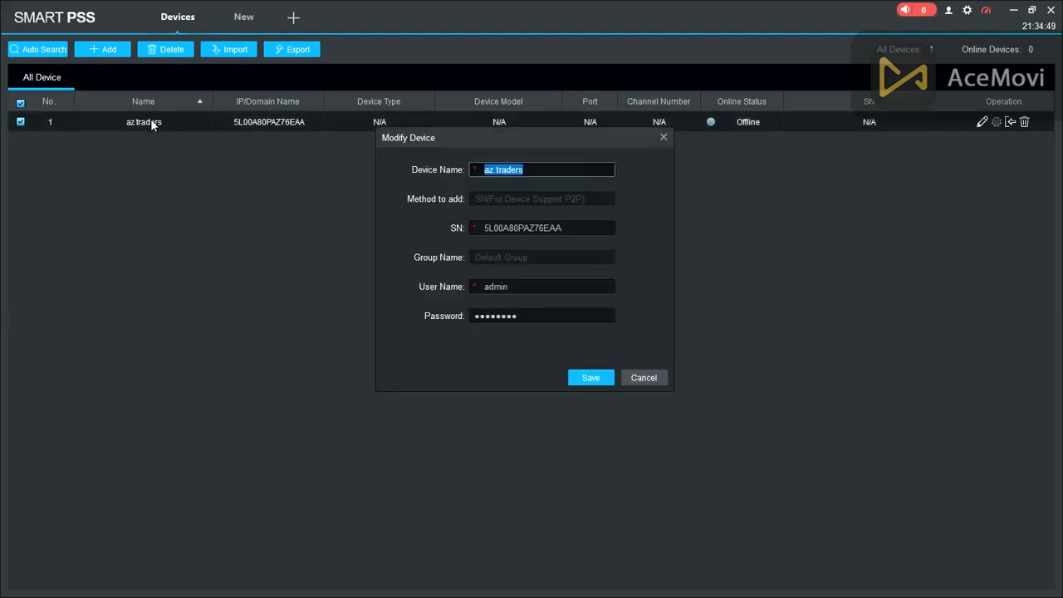
click(638, 378)
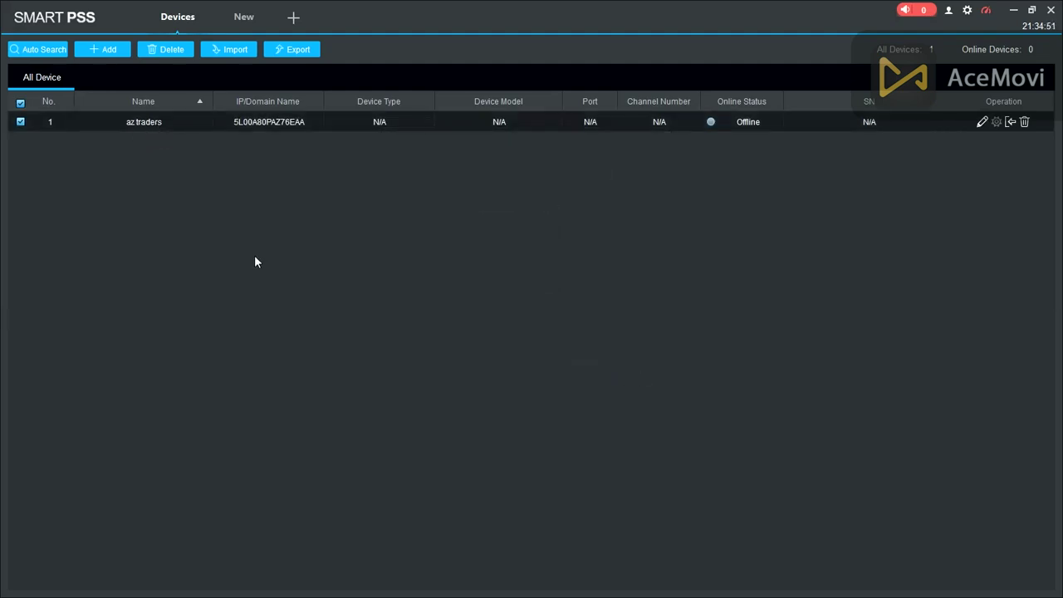
- Run Auto Search without adding anything, then refresh until az traders shows Online
click(44, 51)
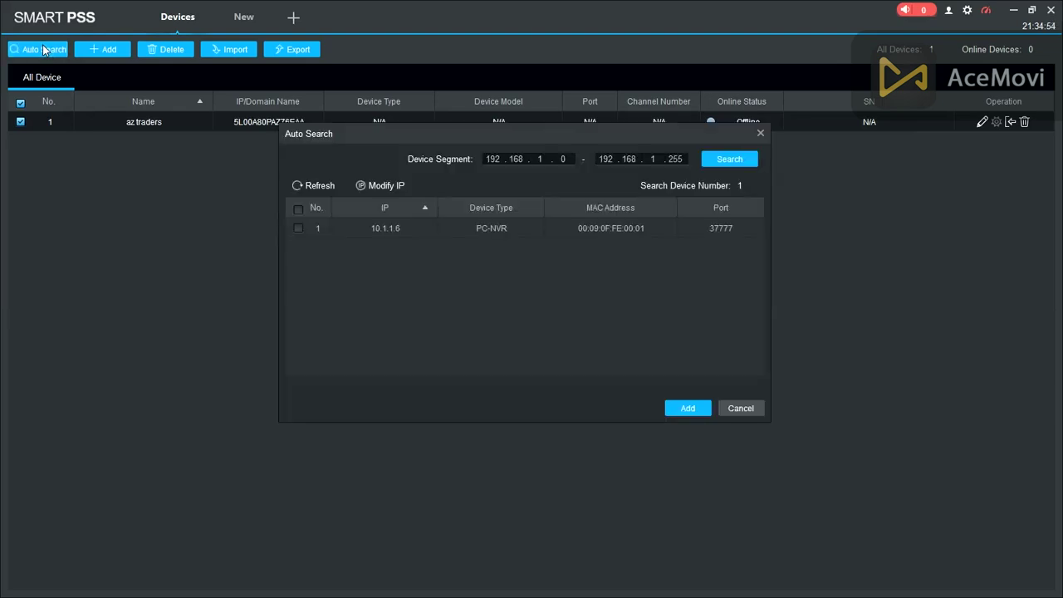
click(742, 409)
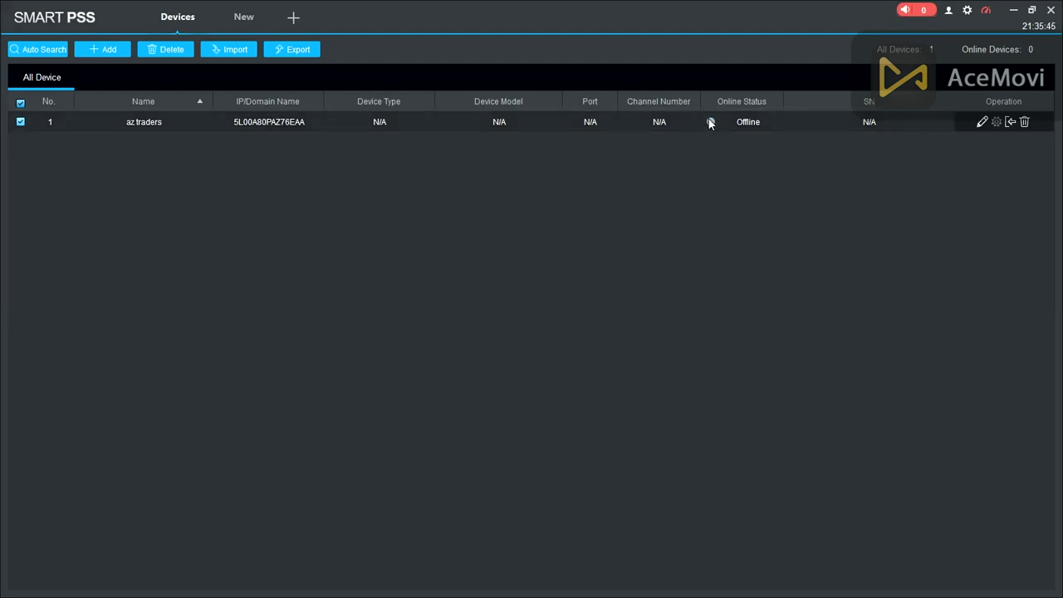
click(711, 122)
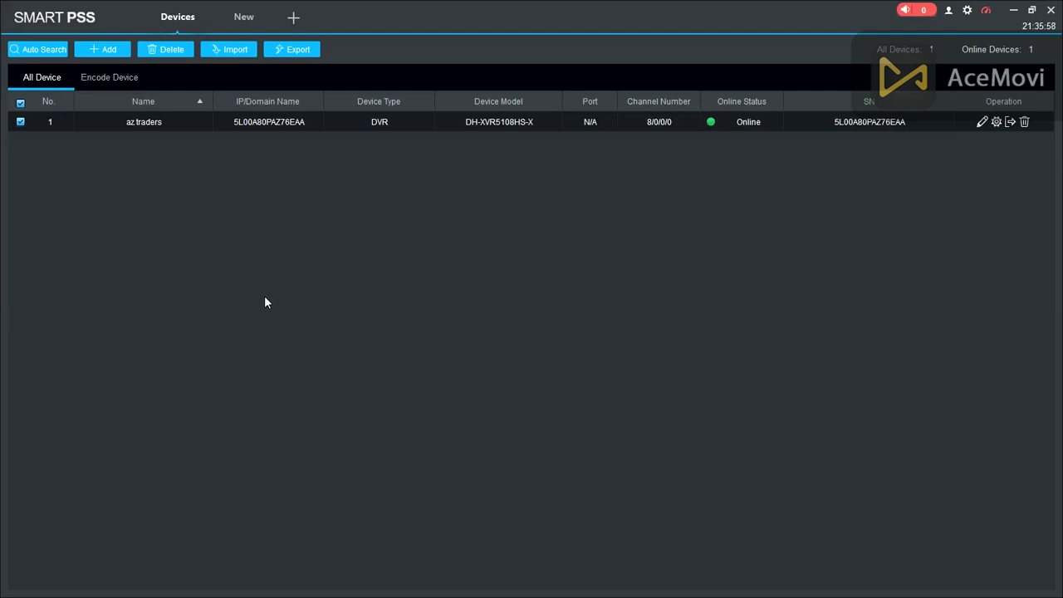
- Recheck the az traders settings unchanged, then bring up the New feature page with Live View and Playback
double_click(142, 123)
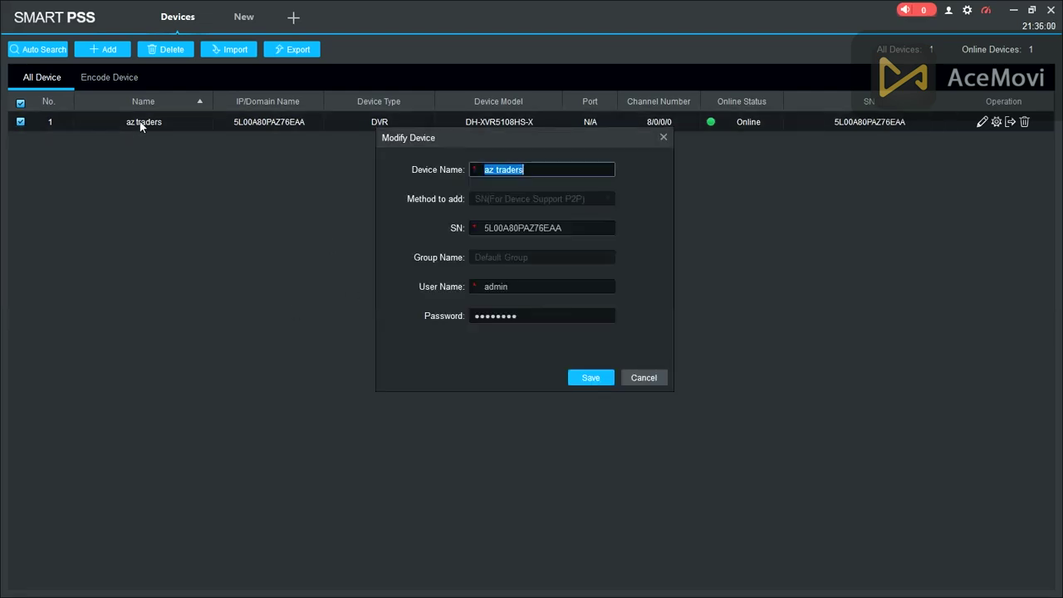
click(645, 378)
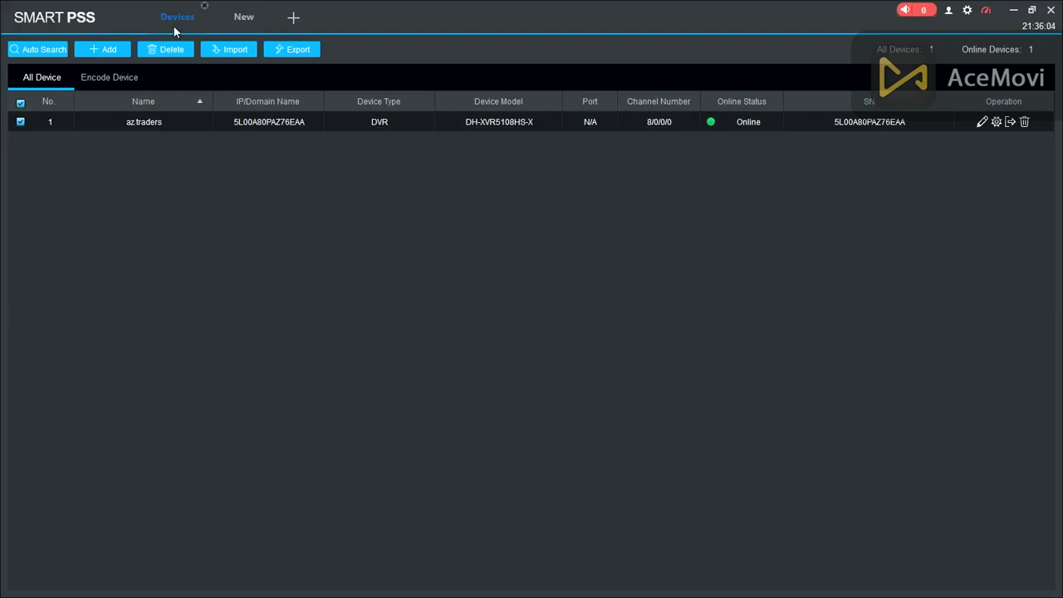
click(238, 27)
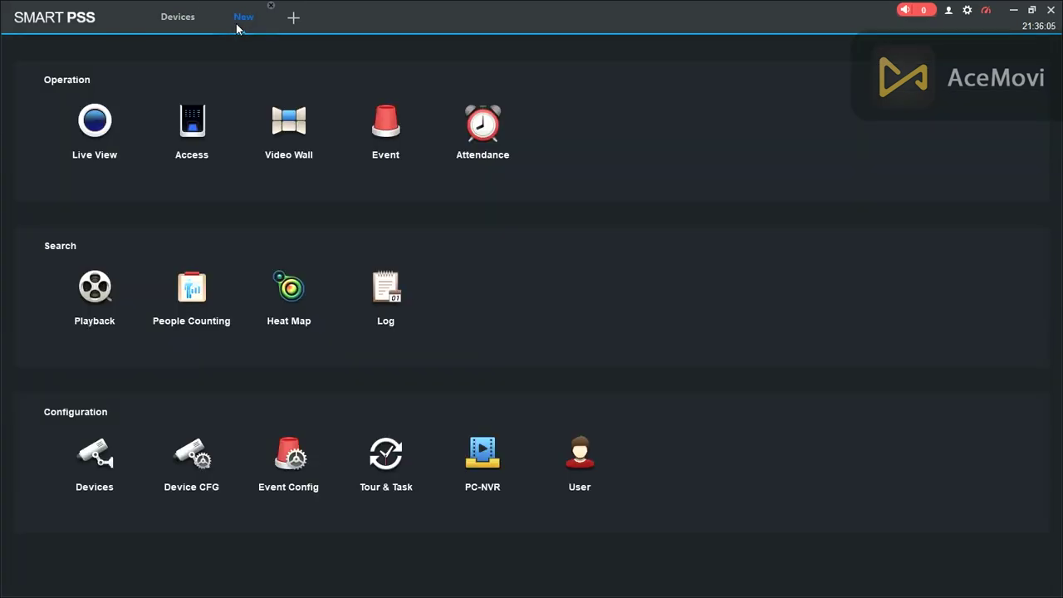
- In Live View, play az traders CAM 1, CAM 2, CAM 3 and CAM 4 in the four panes, then show the desktop
click(94, 146)
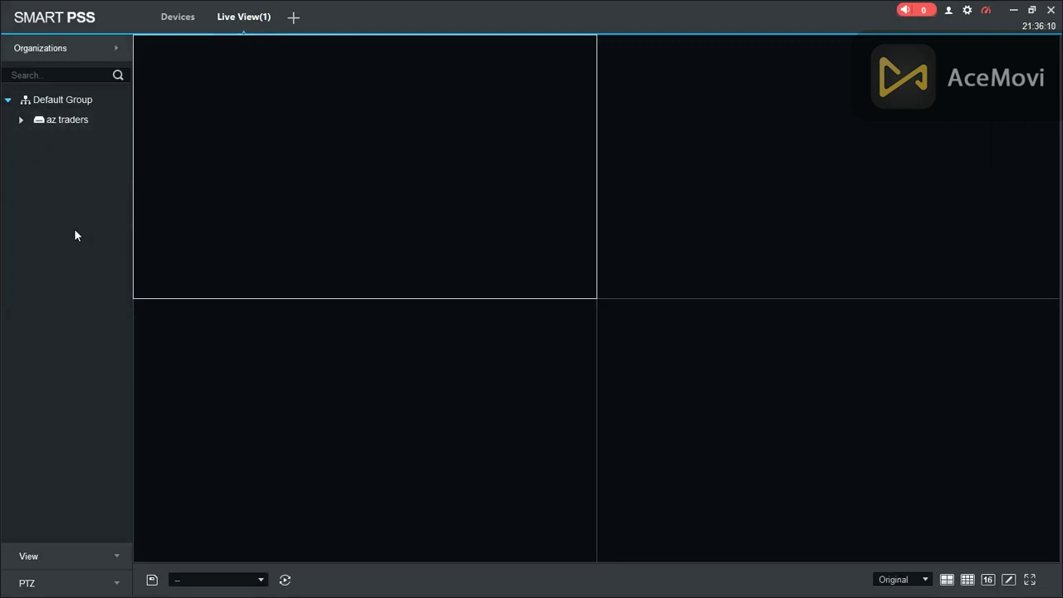
click(21, 121)
double_click(64, 140)
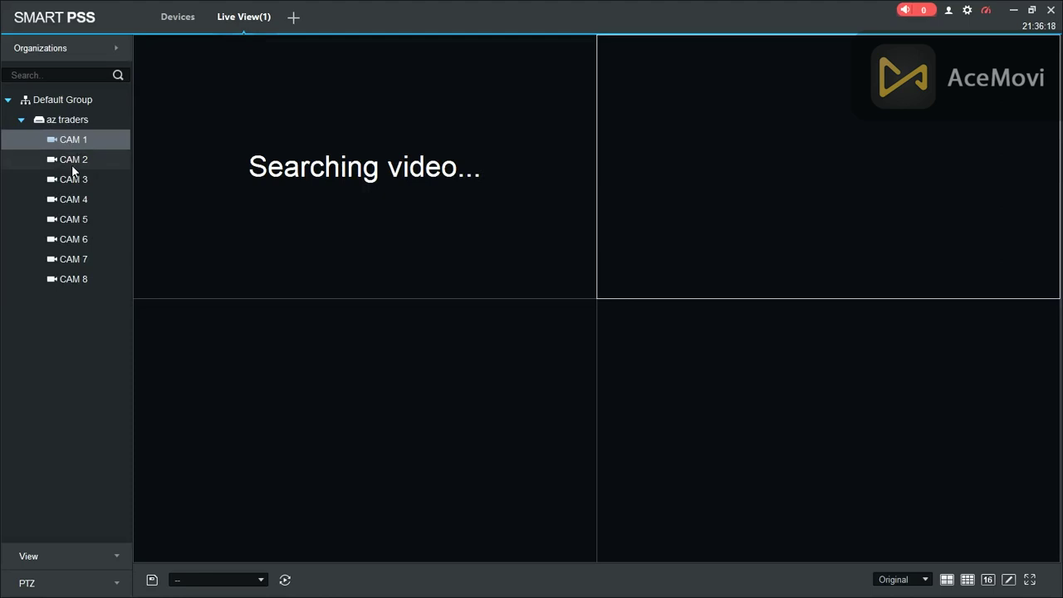
double_click(71, 164)
double_click(68, 180)
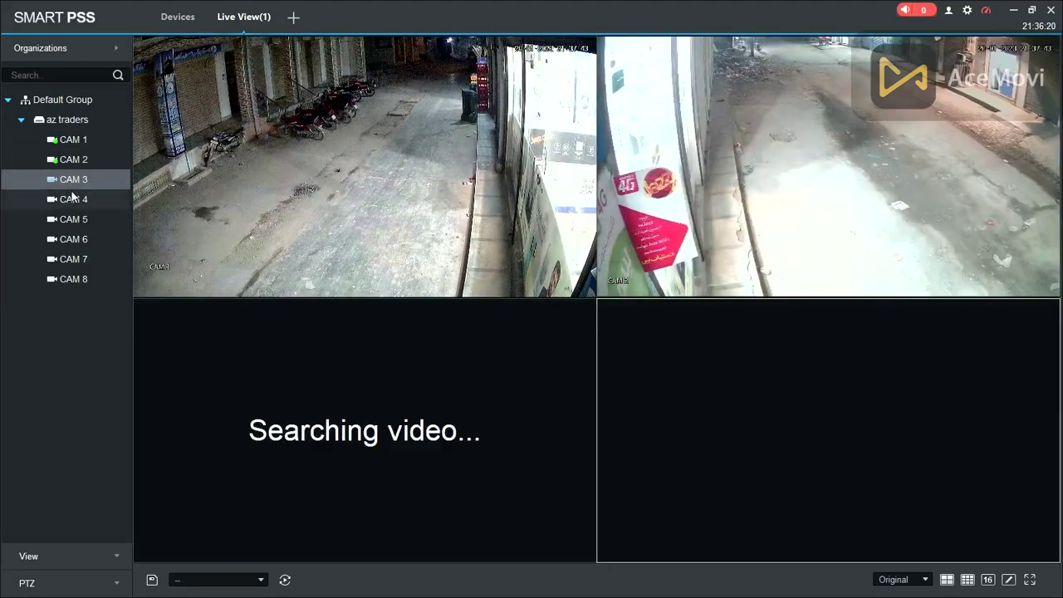
double_click(73, 200)
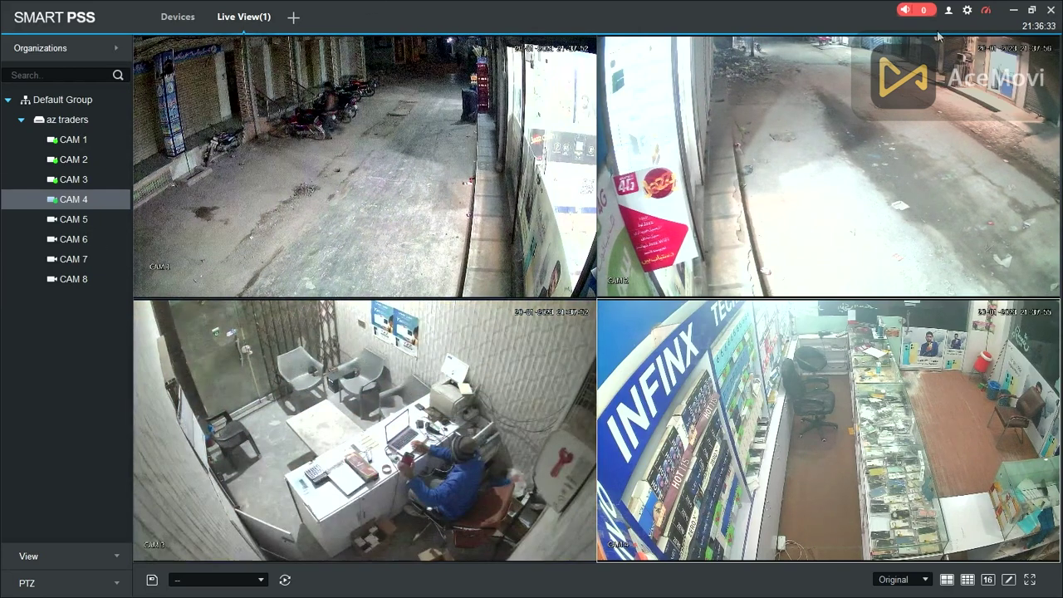
key(super+d)
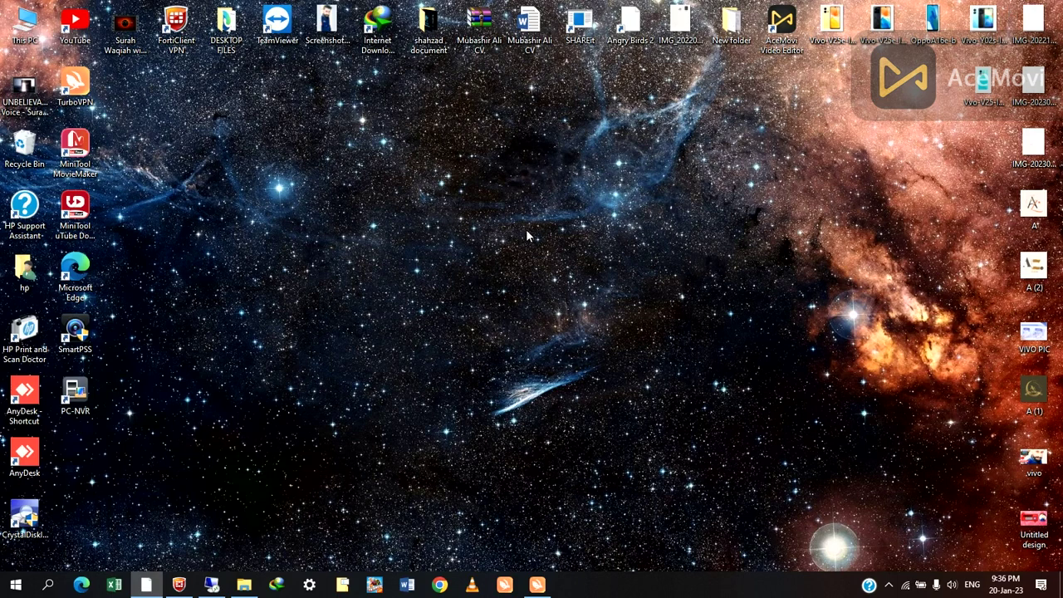